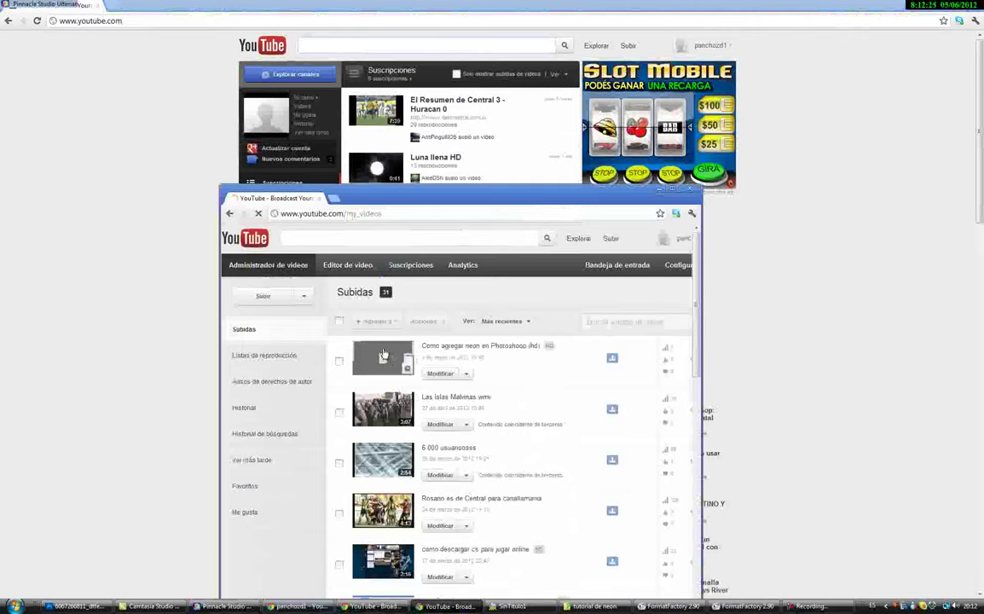
Step: Open the uploaded video "Como agregar neon en Photoshoop (hd)", play it in full screen and leave full screen
double_click(412, 201)
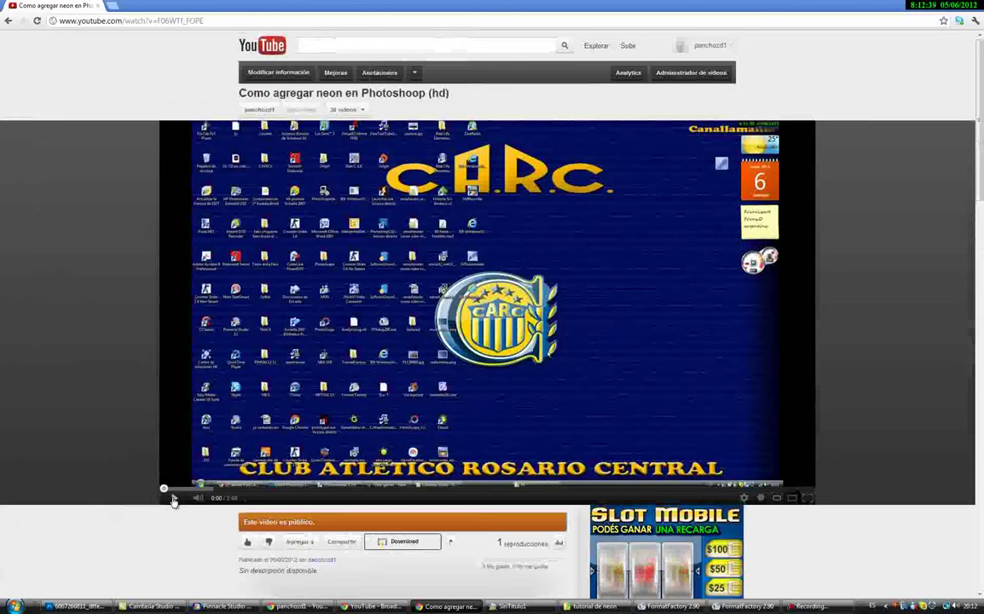
click(173, 499)
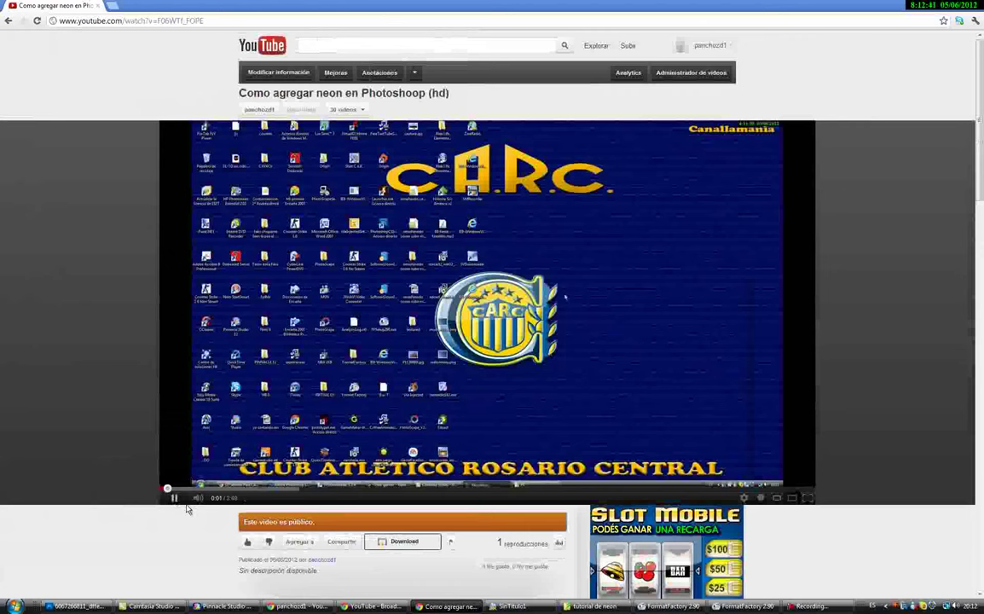
click(175, 499)
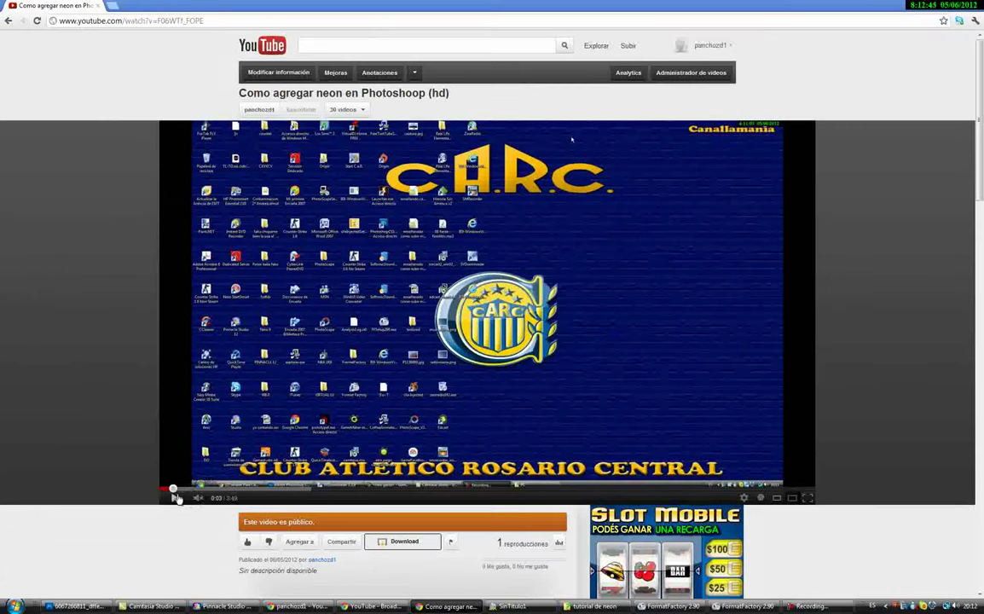
click(175, 499)
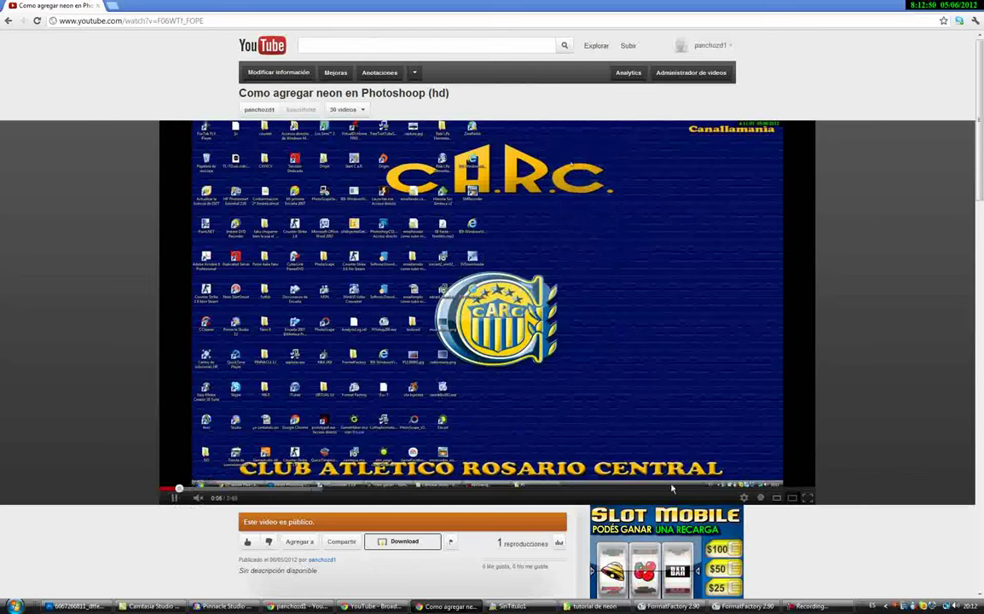
click(806, 500)
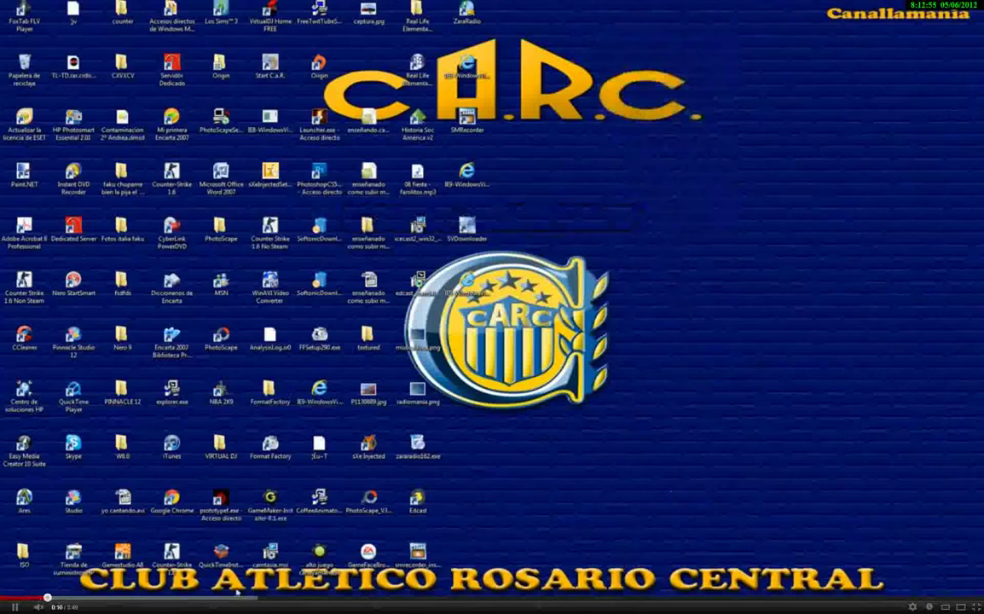
click(967, 608)
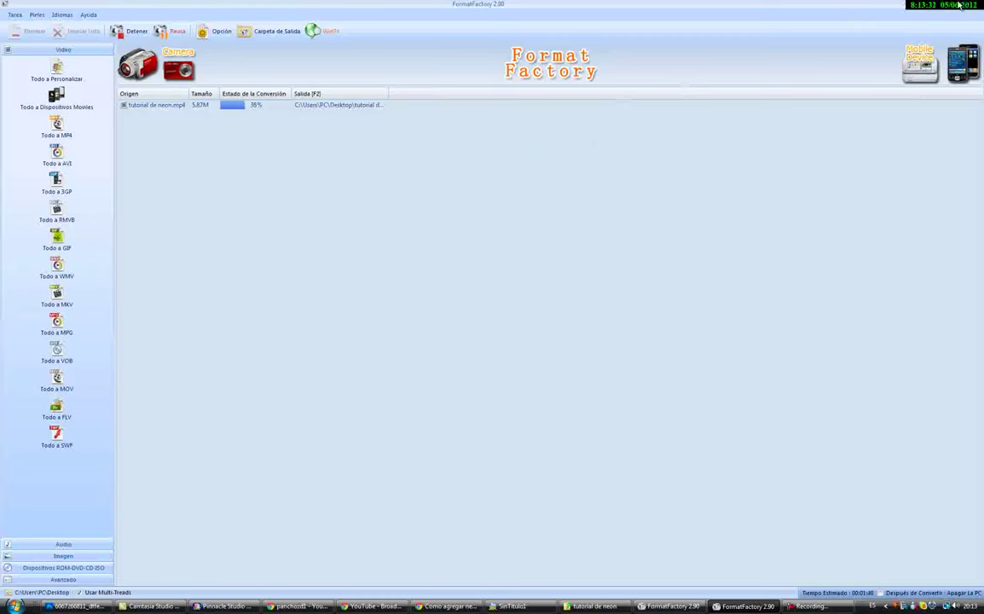
Step: Close the FormatFactory window that holds the finished PNG to JPG conversion
key(alt+Tab)
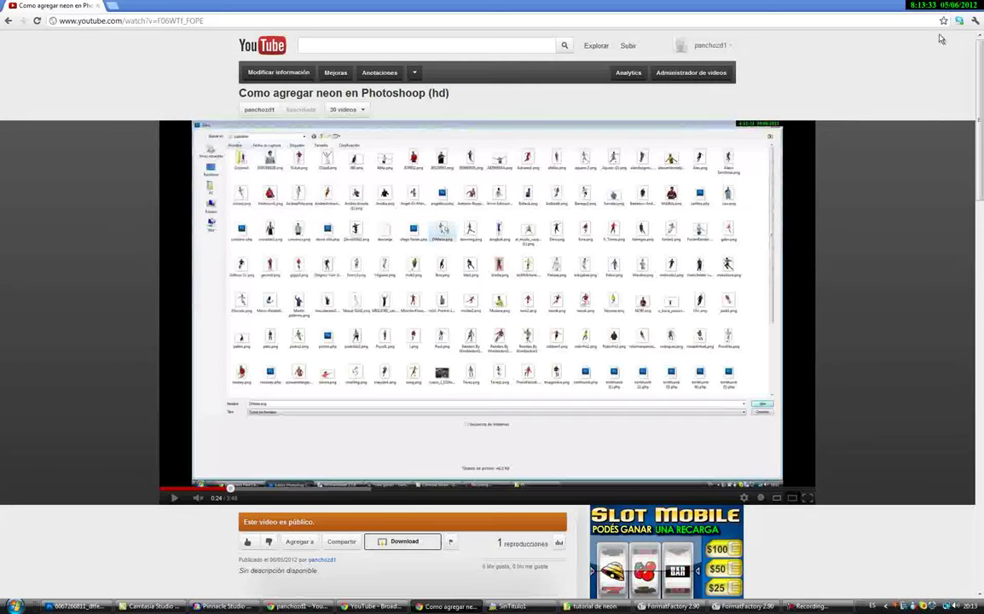
key(alt+Tab)
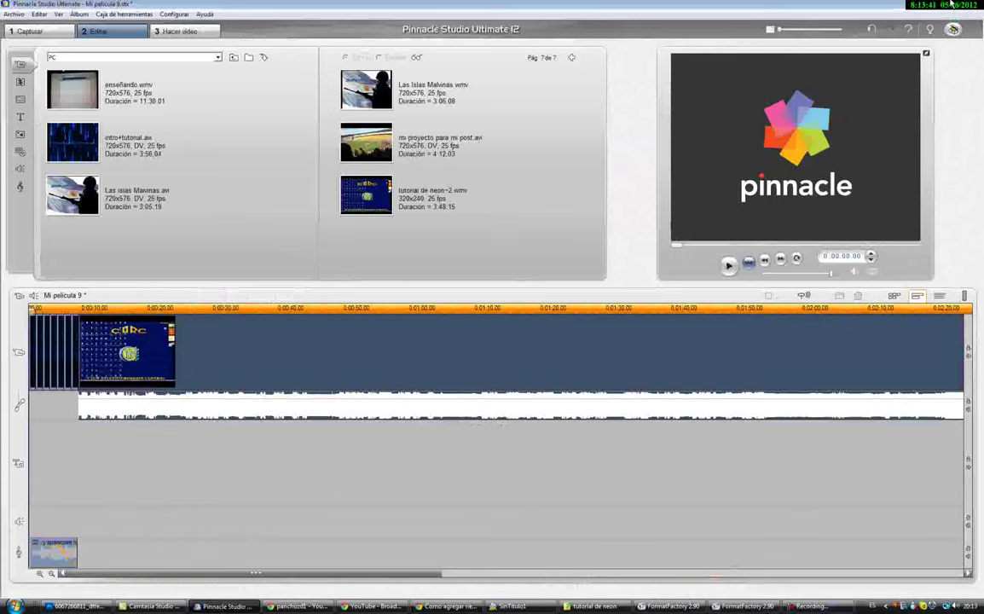
key(alt+Tab)
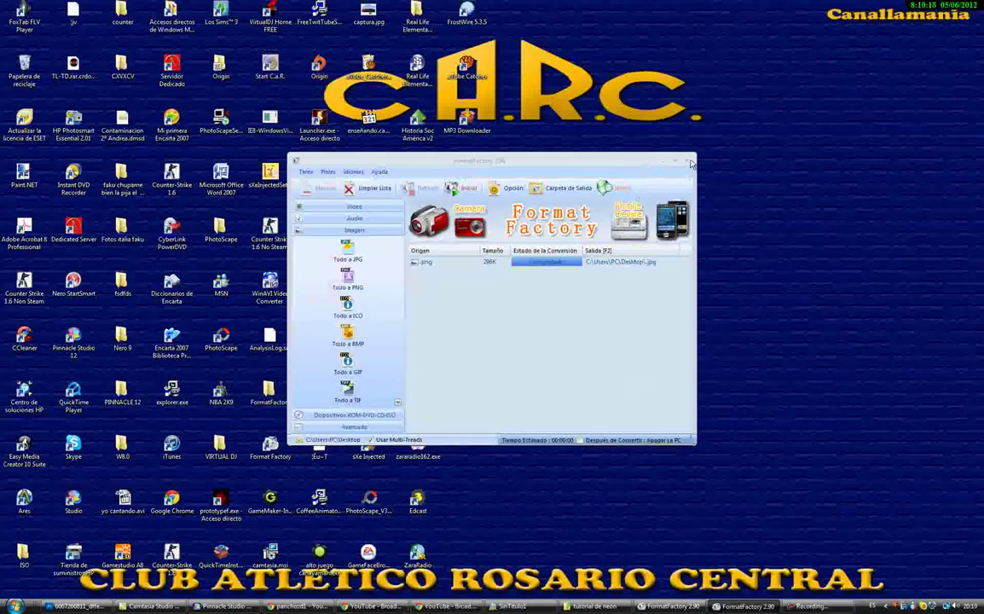
click(691, 163)
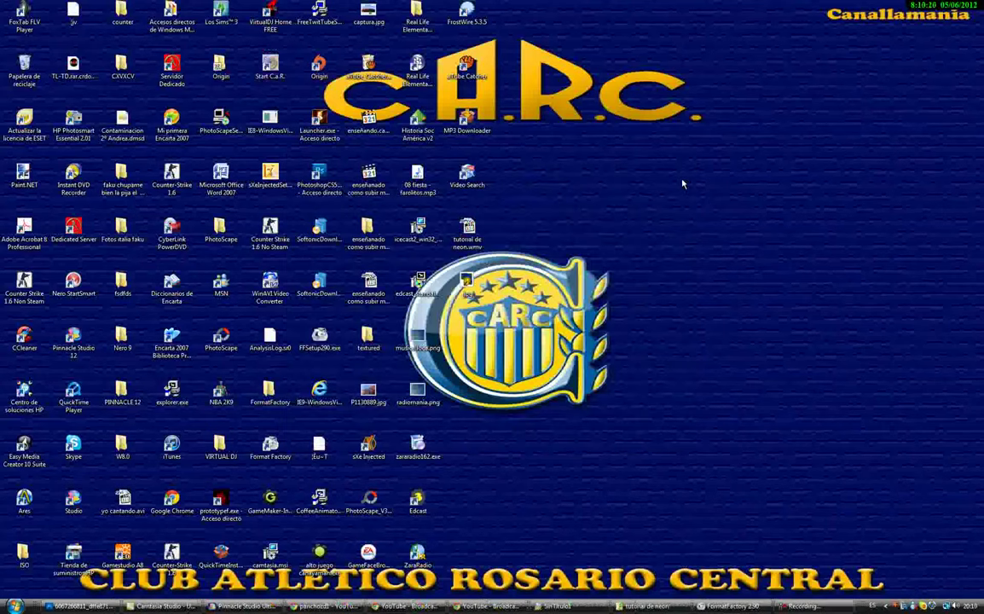
drag(677, 205, 519, 480)
drag(588, 15, 695, 211)
drag(589, 180, 617, 250)
drag(627, 195, 603, 25)
drag(730, 219, 629, 89)
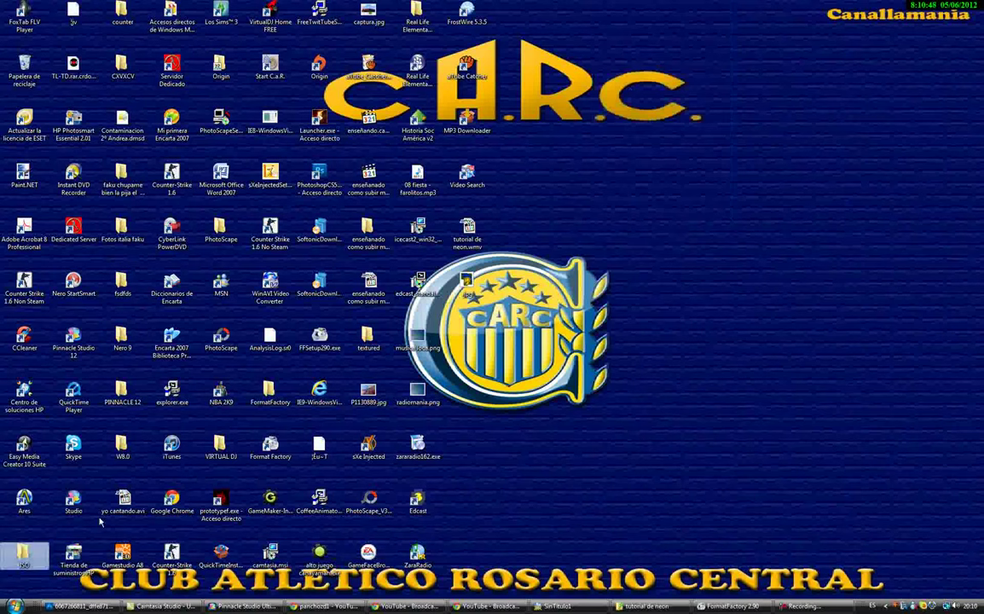
Step: Launch FormatFactory from the desktop, maximize it and set its output folder to C:\Users\PC\Desktop
double_click(271, 452)
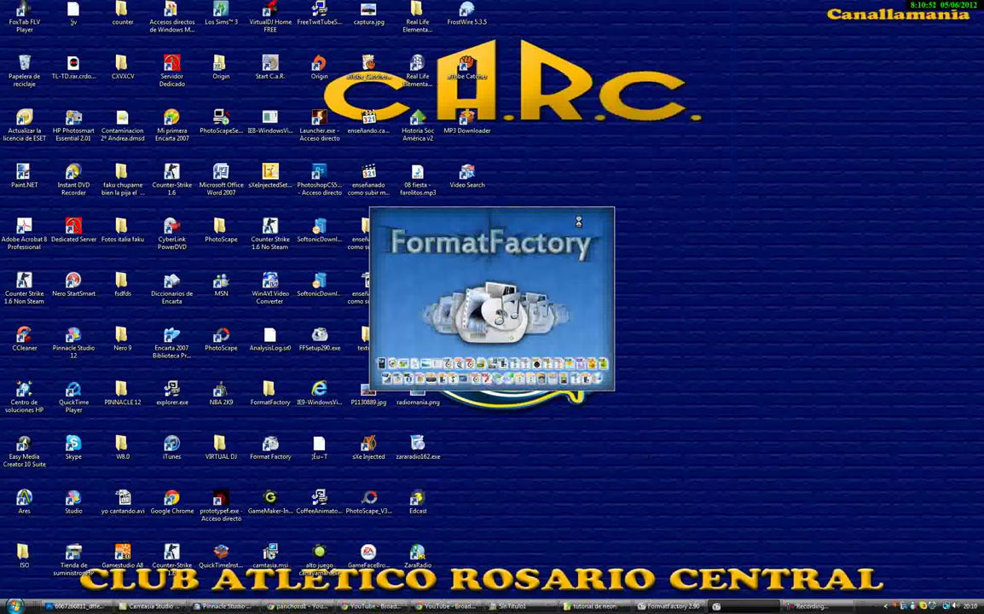
double_click(459, 163)
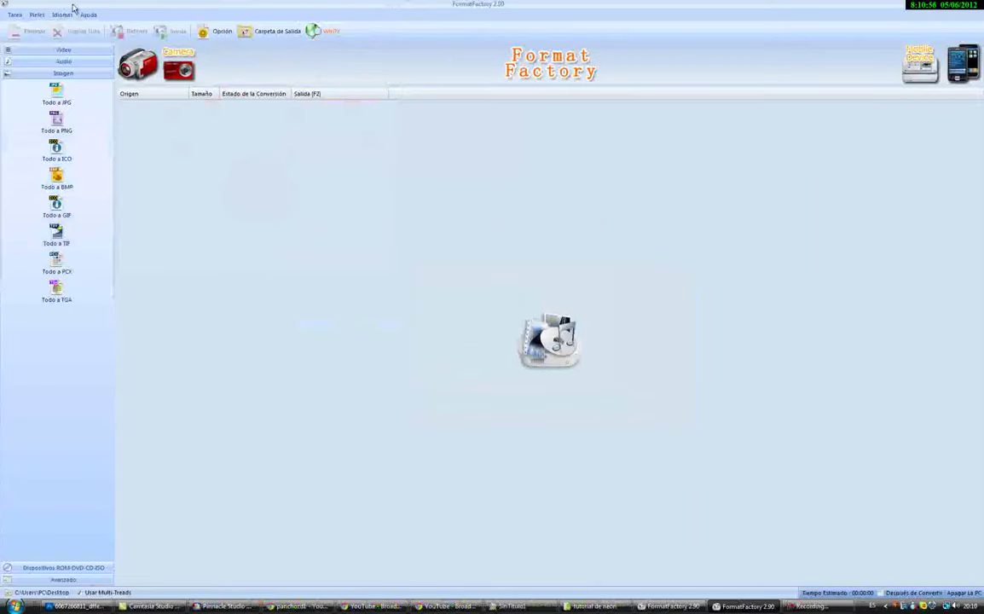
click(217, 31)
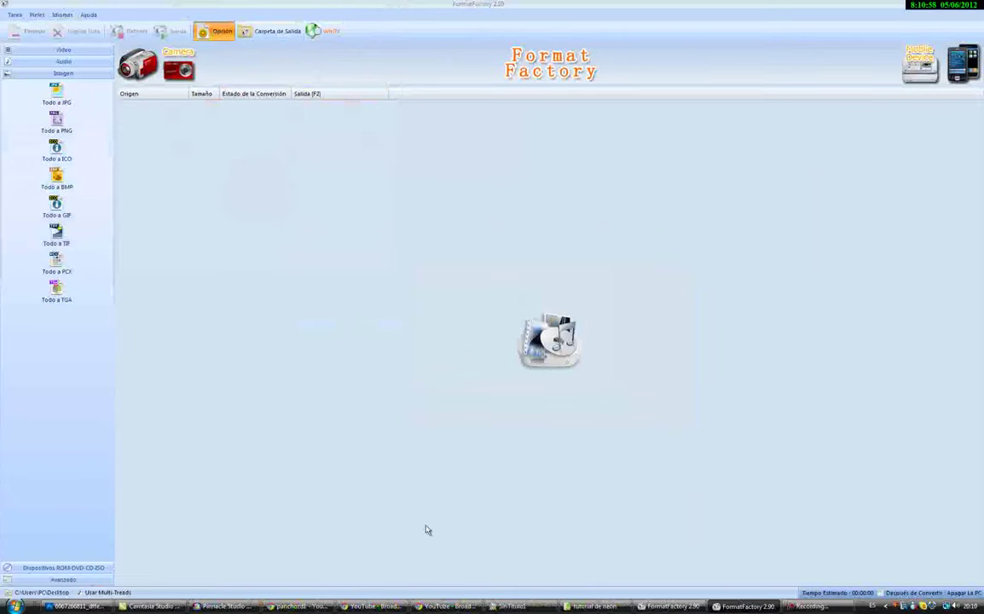
click(632, 224)
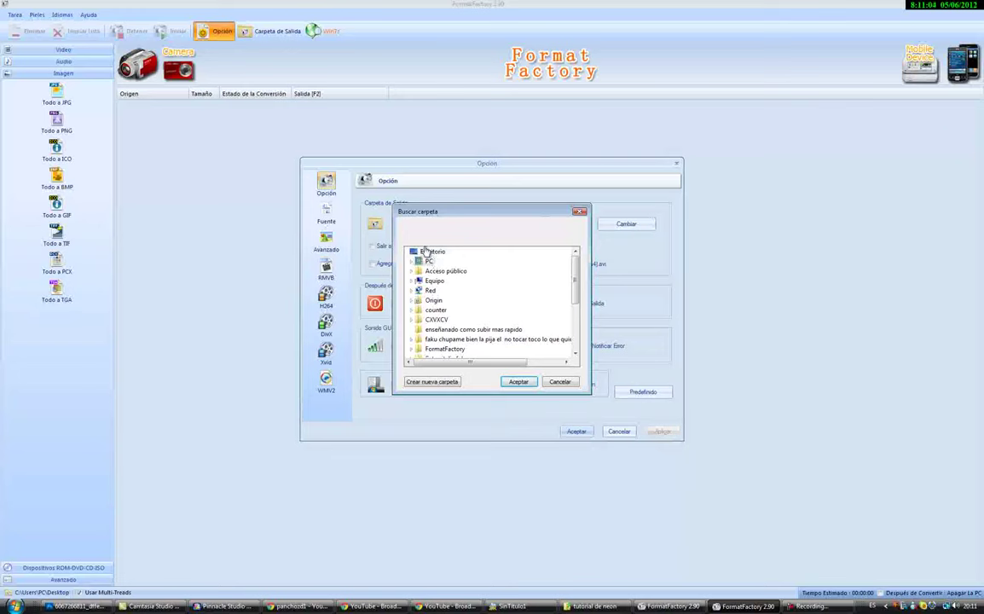
click(516, 382)
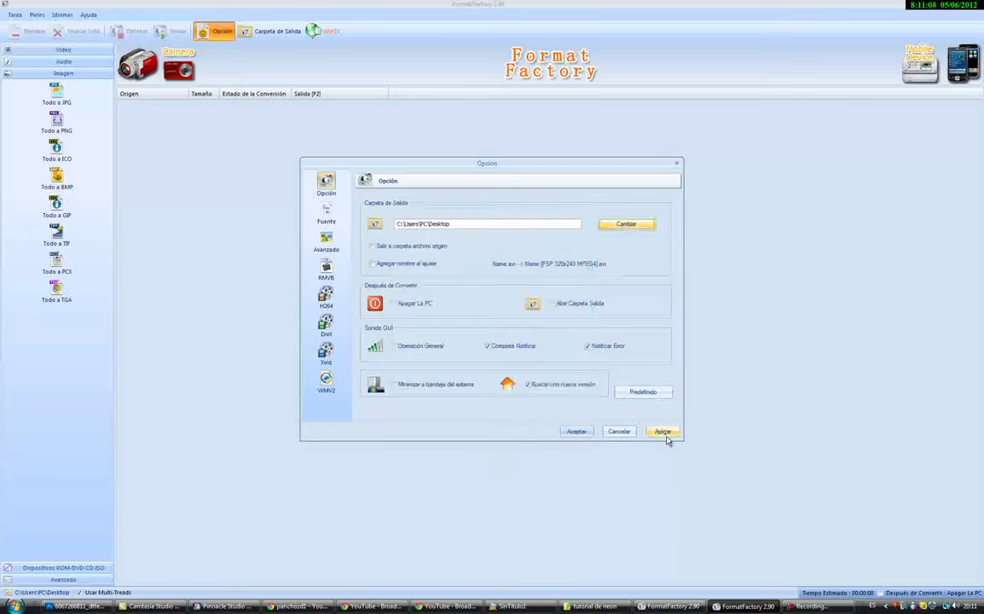
click(576, 432)
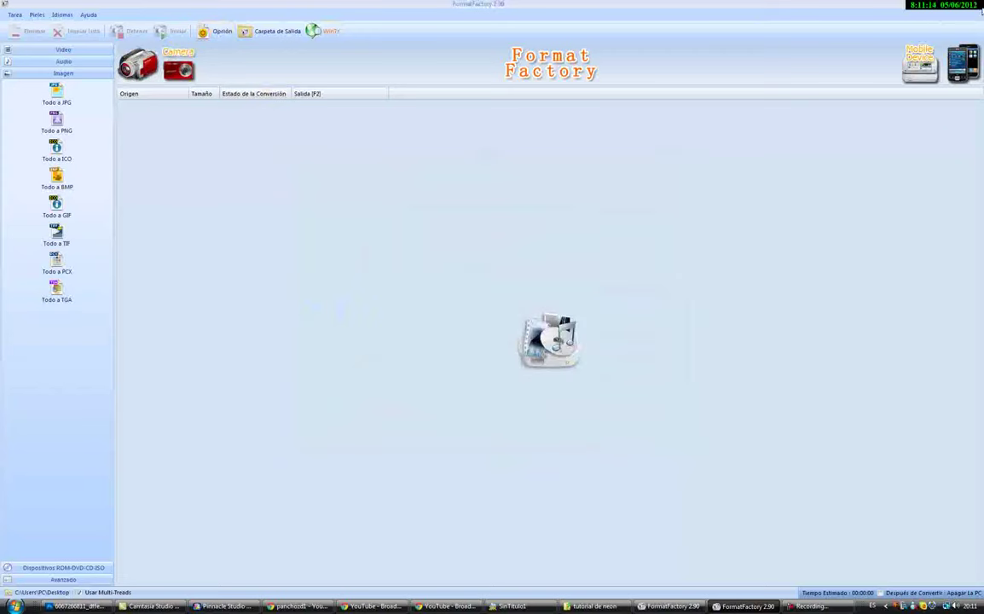
Step: Restart FormatFactory and maximize its window
click(982, 11)
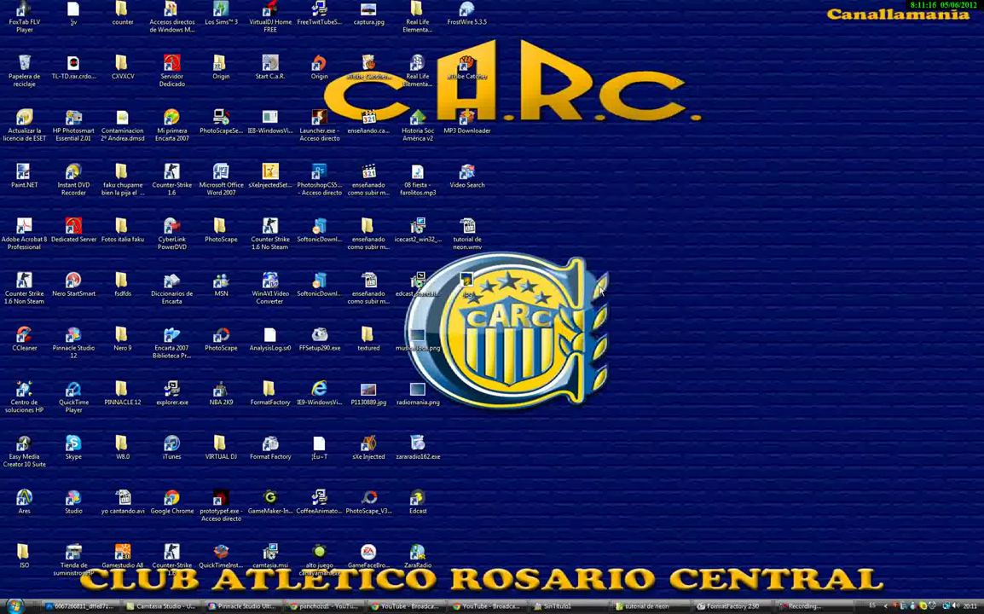
double_click(269, 446)
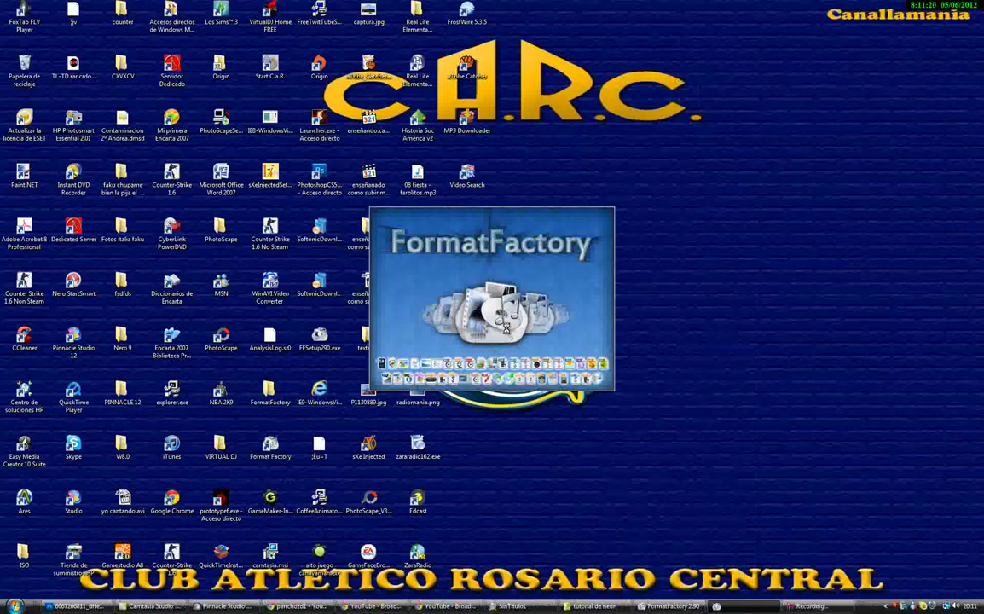
double_click(450, 165)
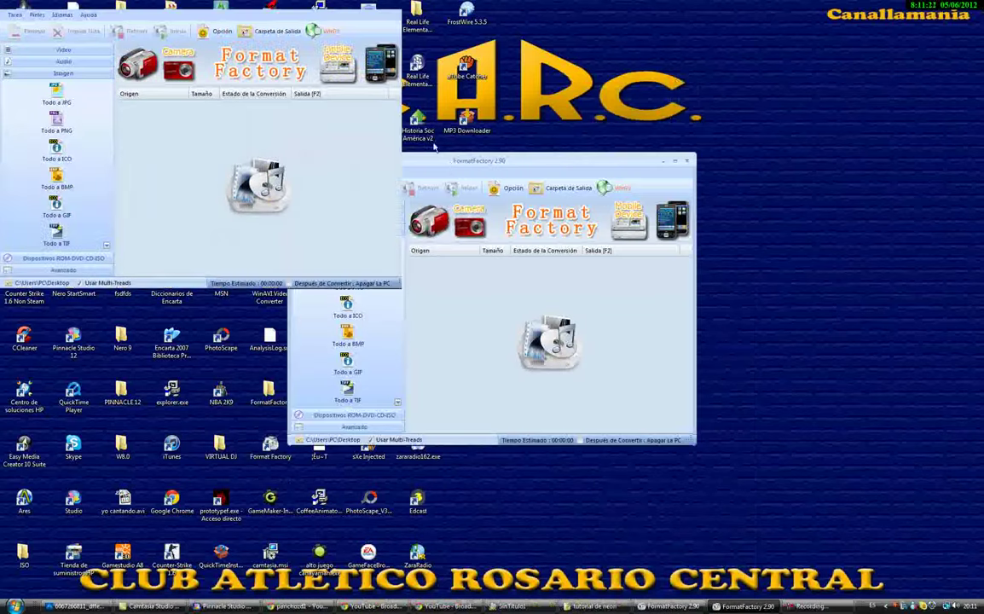
Step: Add tutorial de neon.mp4 from the "tutorial de neon" folder as a WMV conversion with the desktop as output, and start it
click(77, 53)
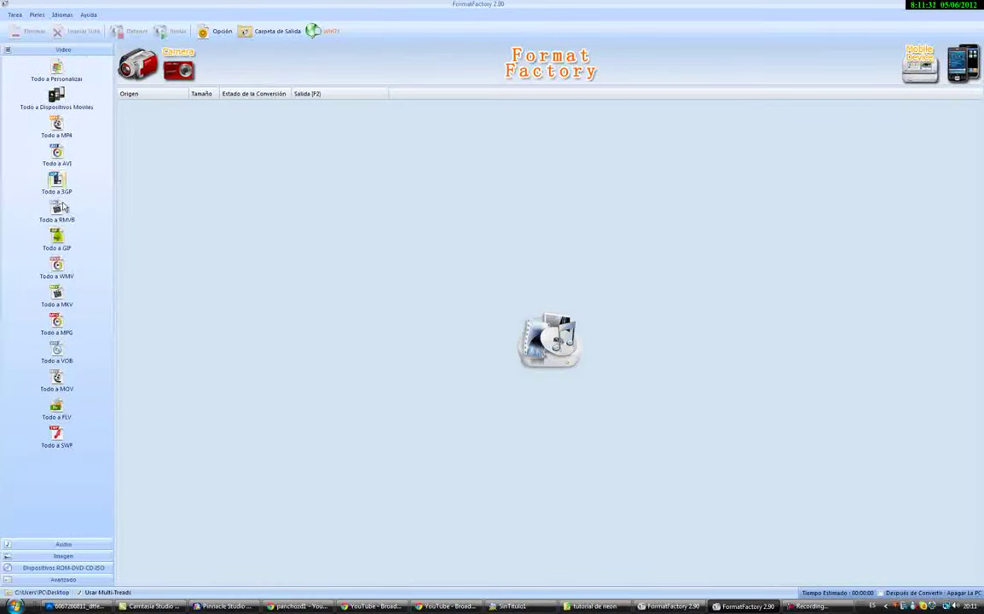
click(57, 266)
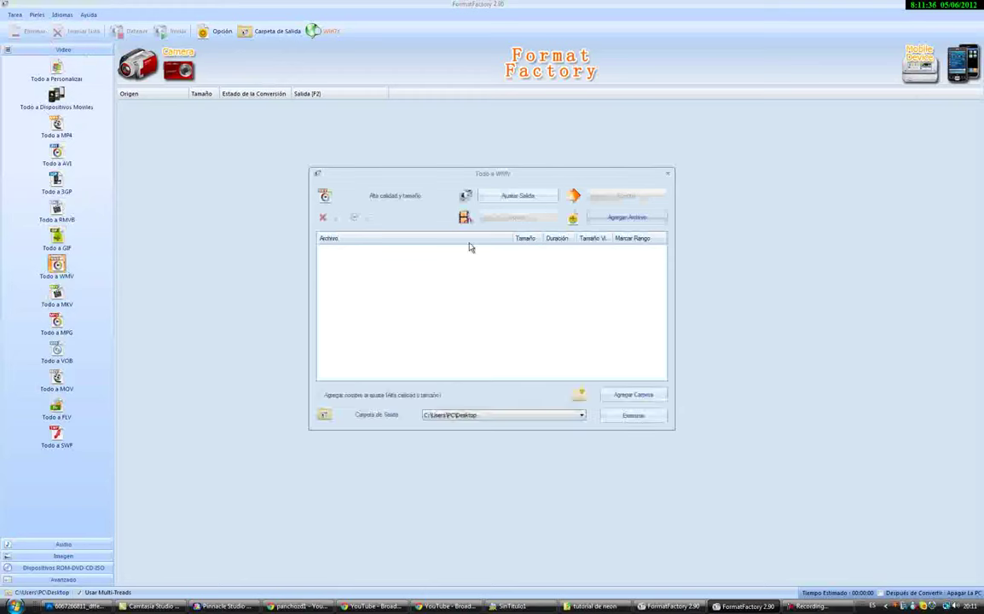
click(612, 218)
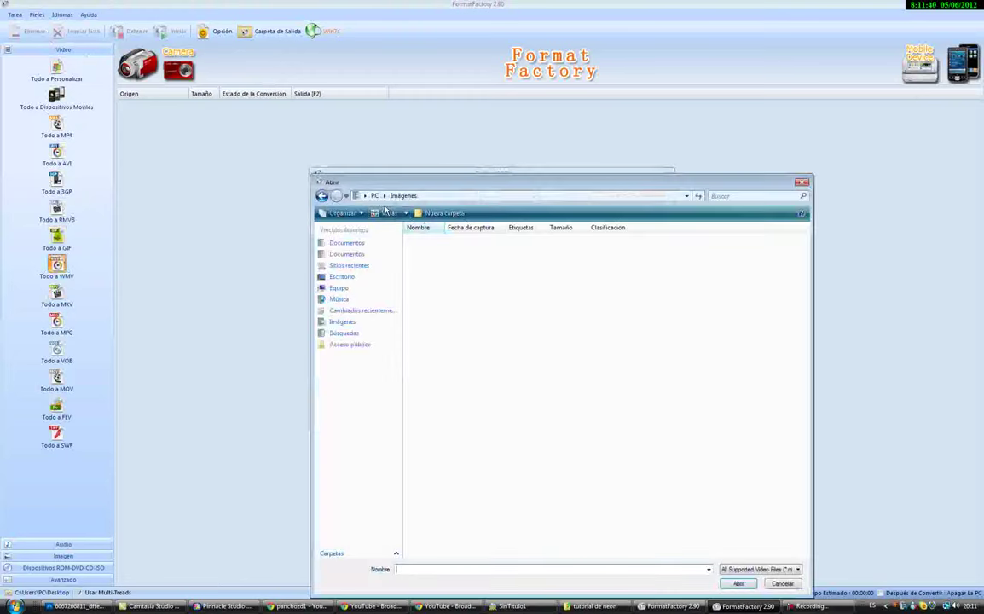
click(375, 196)
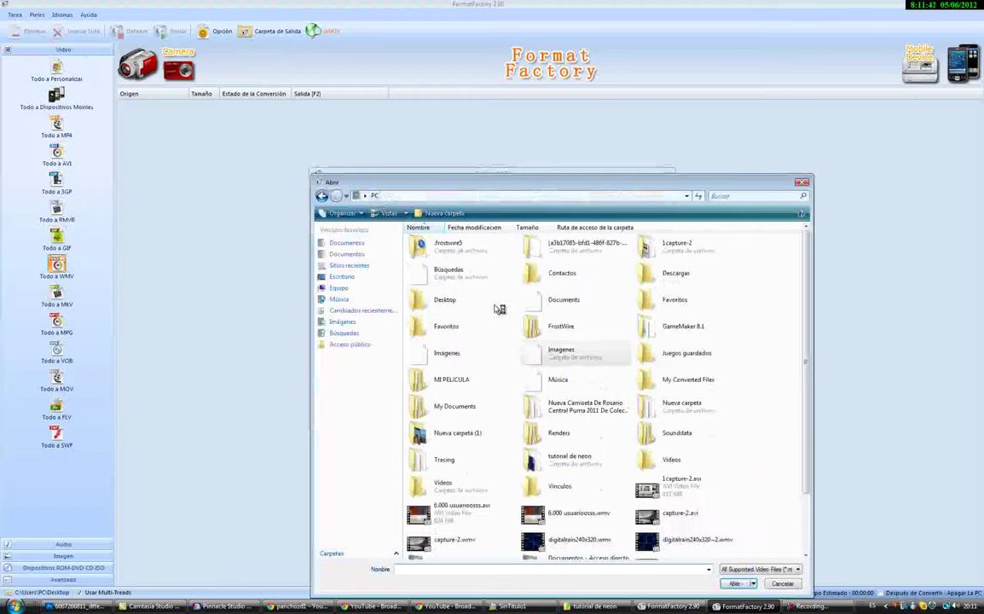
double_click(564, 462)
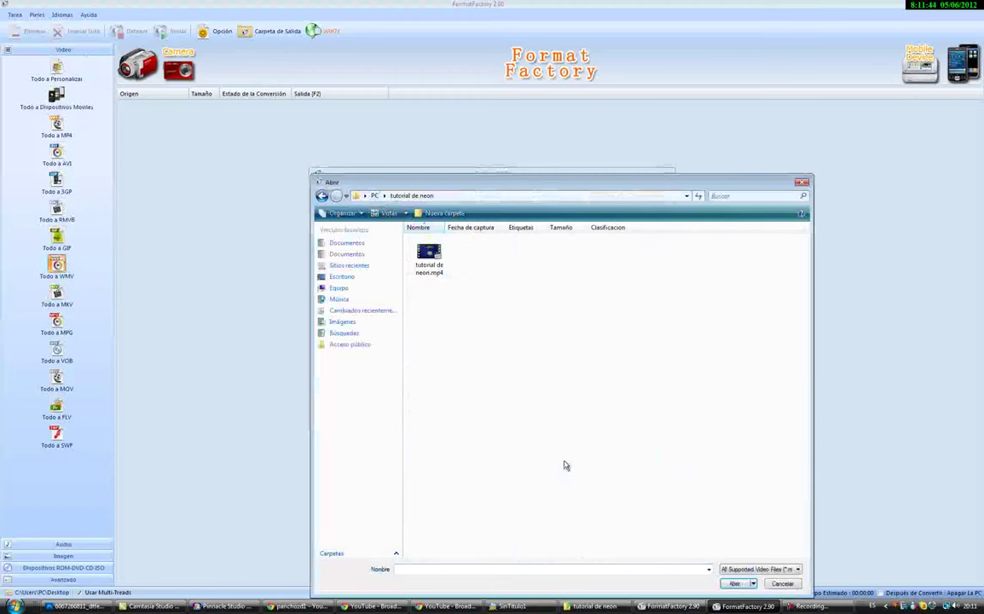
double_click(428, 258)
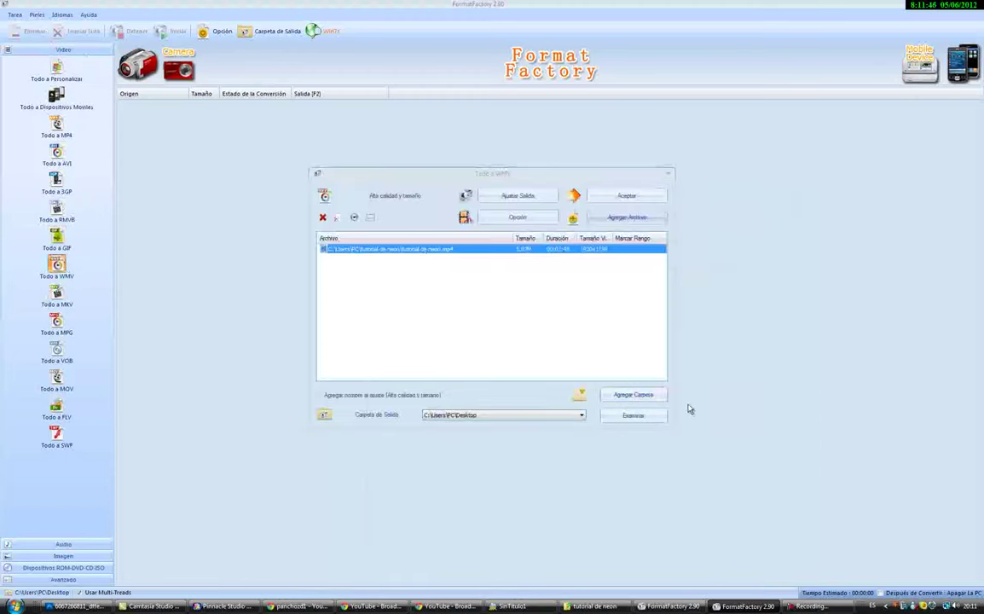
click(627, 196)
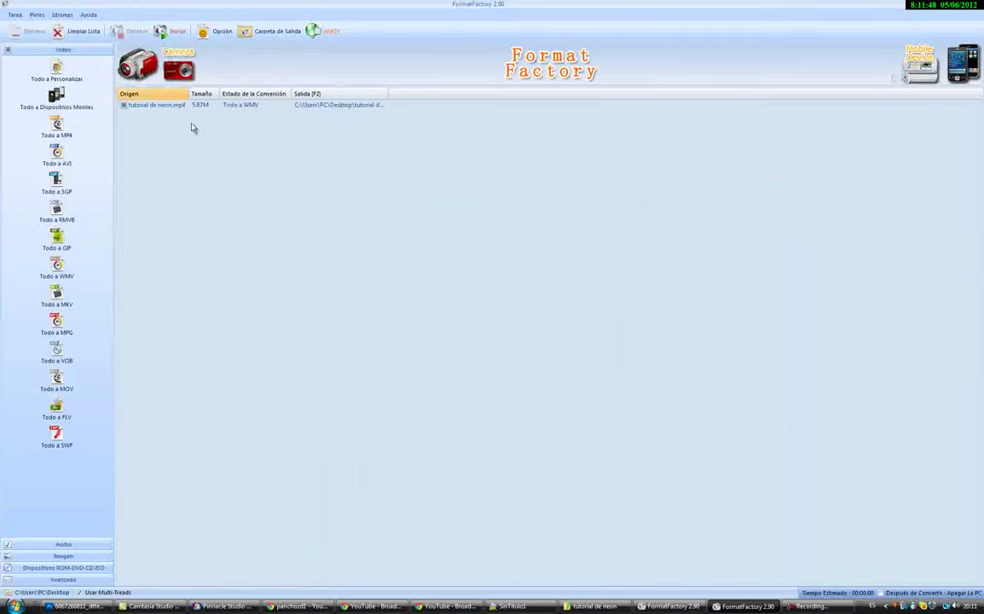
click(171, 34)
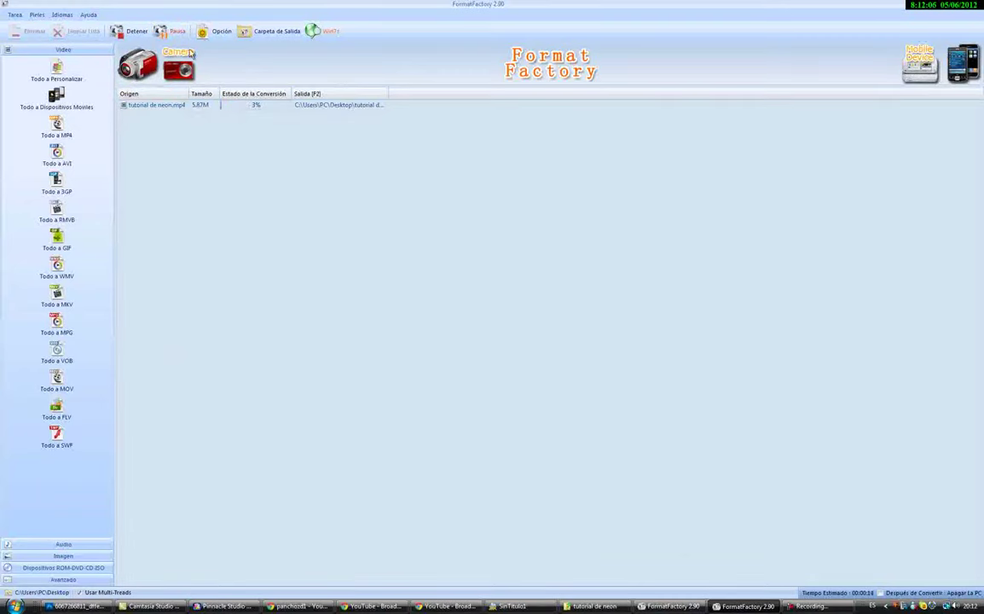
Step: Switch to the YouTube uploads list in the browser and open the "Como agregar neon en Photoshoop (hd)" video in a maximized window
click(975, 6)
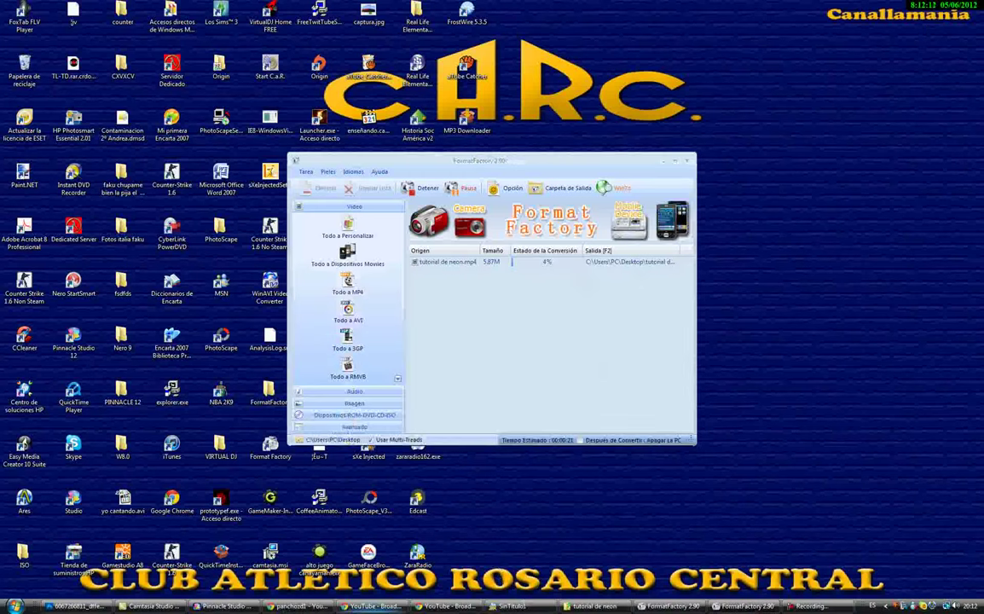
click(435, 606)
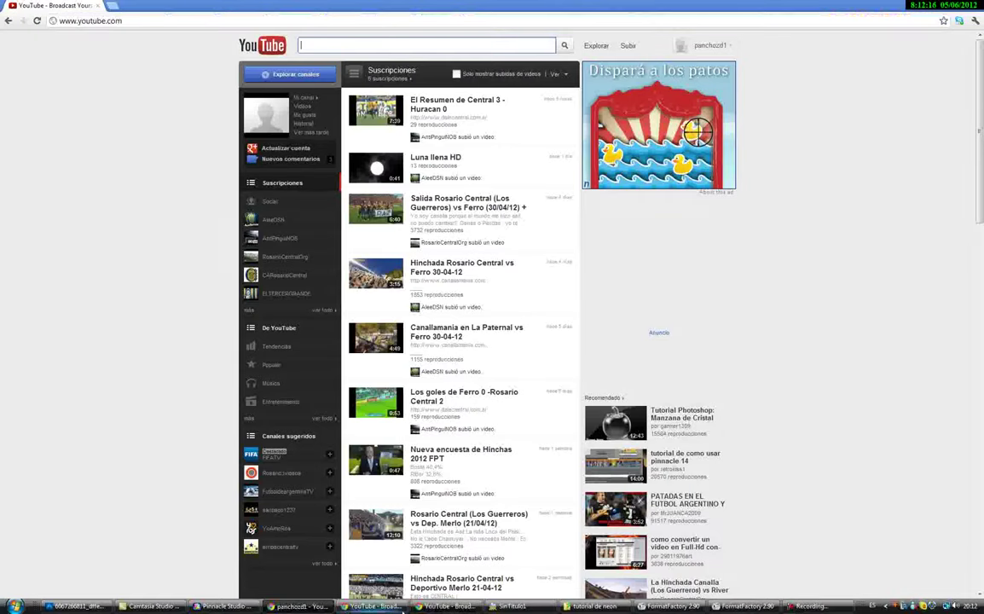
click(448, 606)
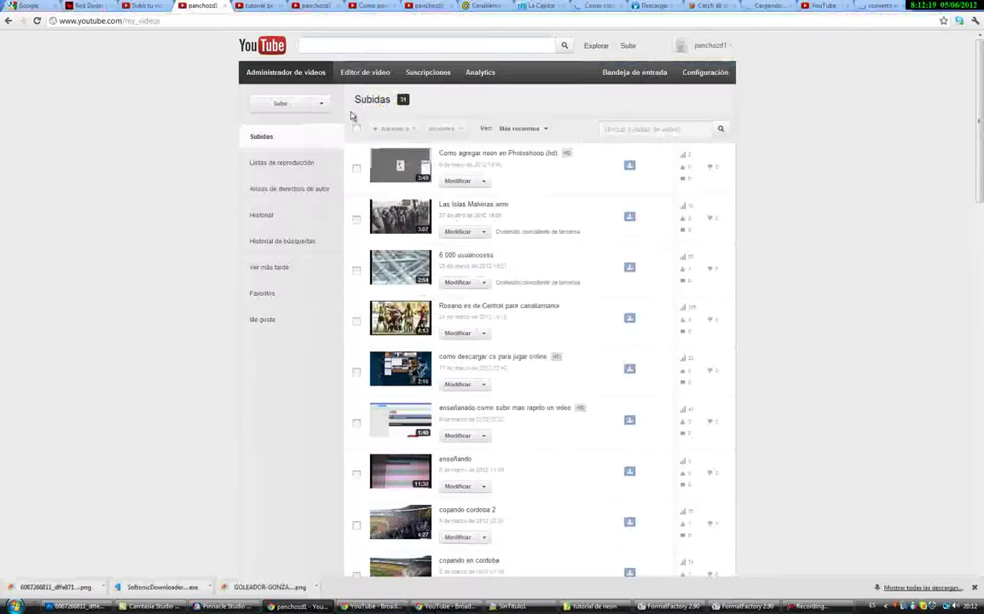
drag(256, 6, 365, 208)
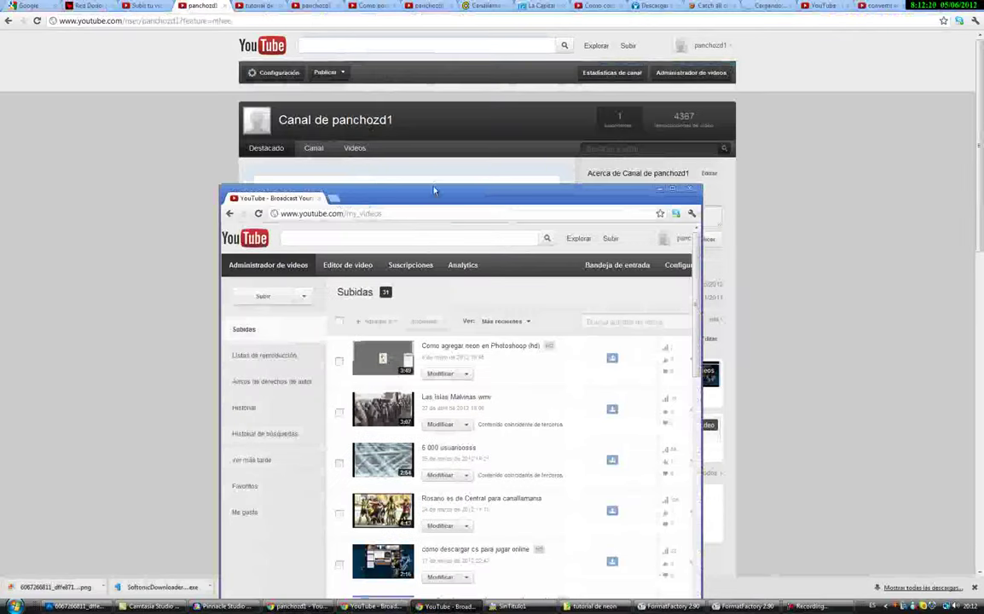
click(121, 213)
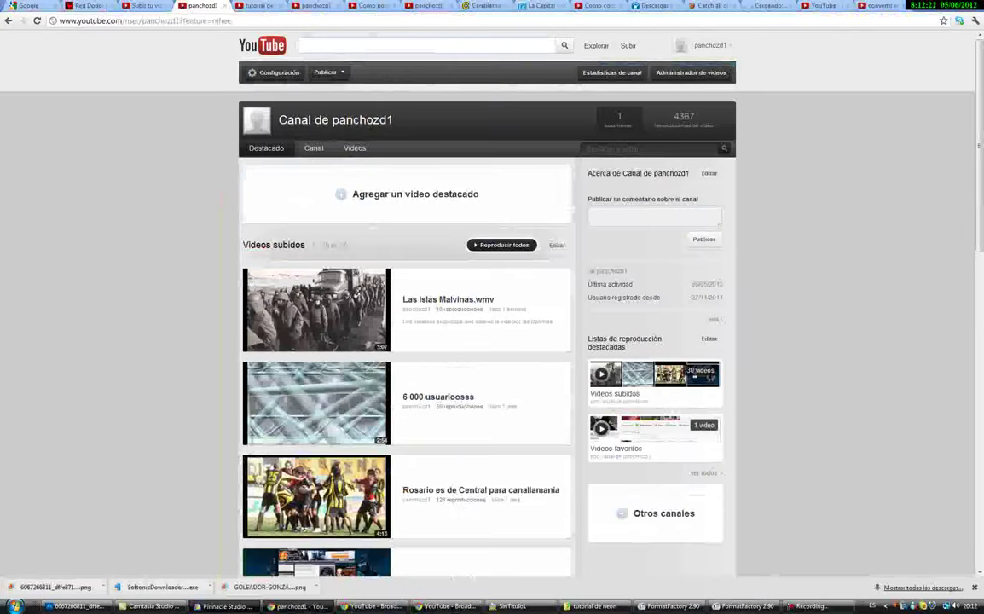
click(375, 606)
click(424, 606)
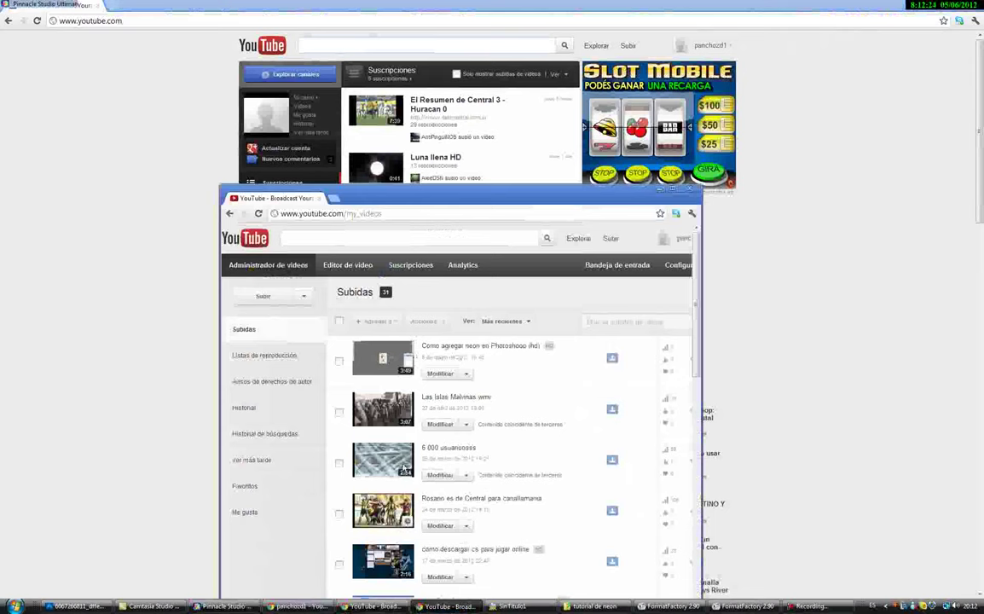
double_click(413, 201)
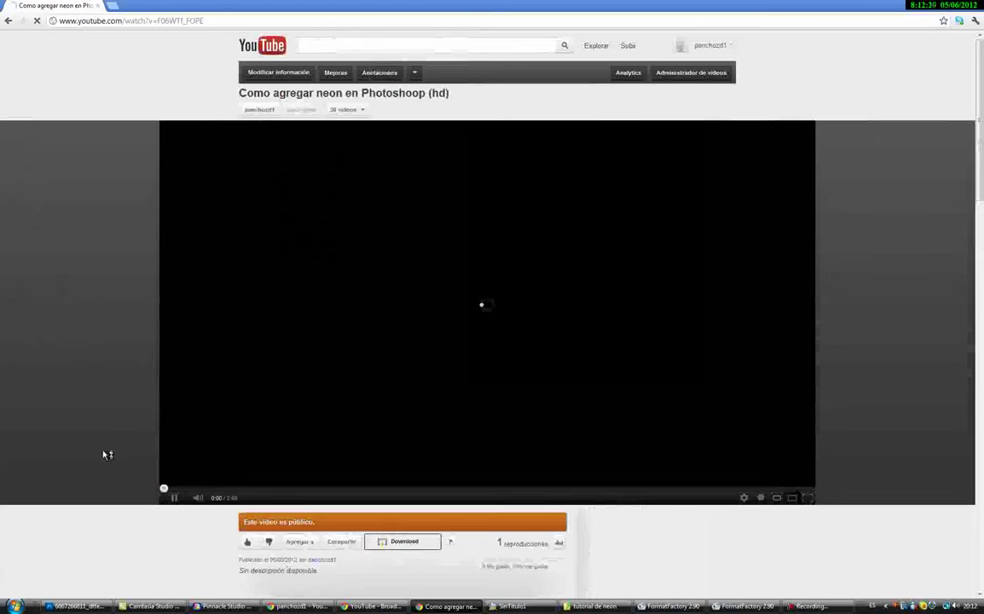
Step: Play the uploaded neon tutorial video, view it briefly in full screen, return to the page and pause playback
click(173, 499)
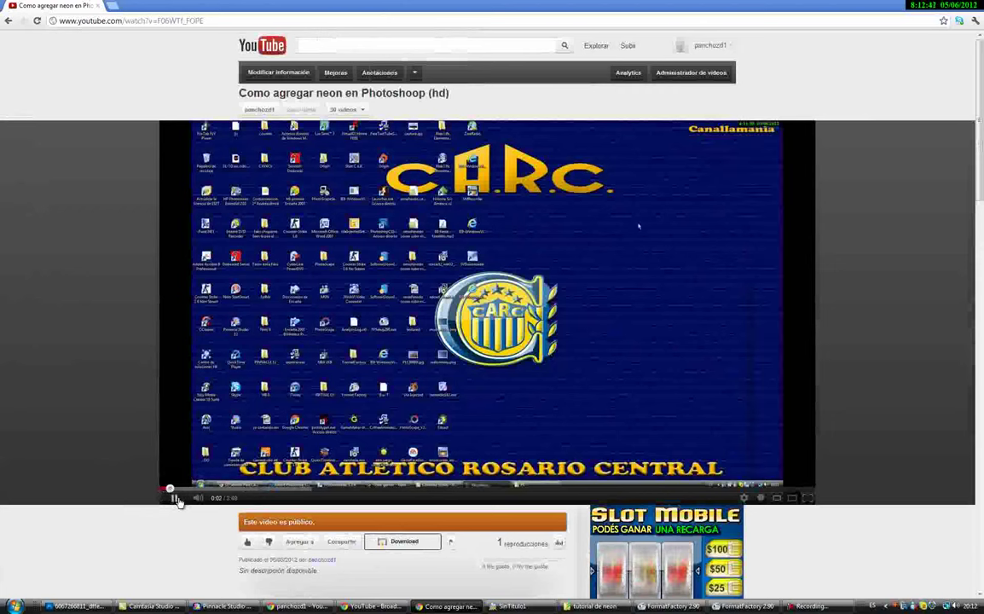
click(174, 499)
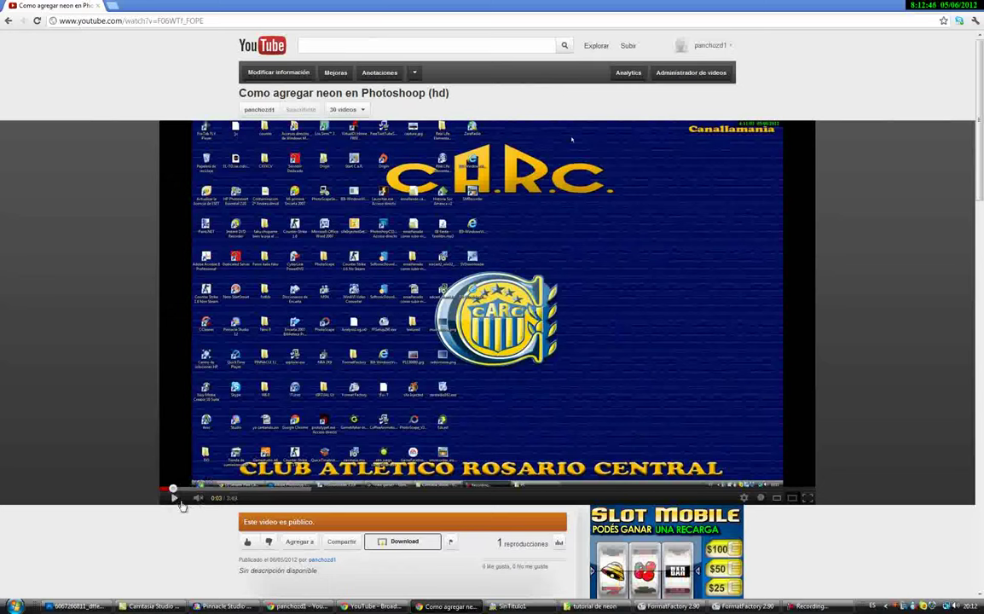
click(175, 499)
click(805, 501)
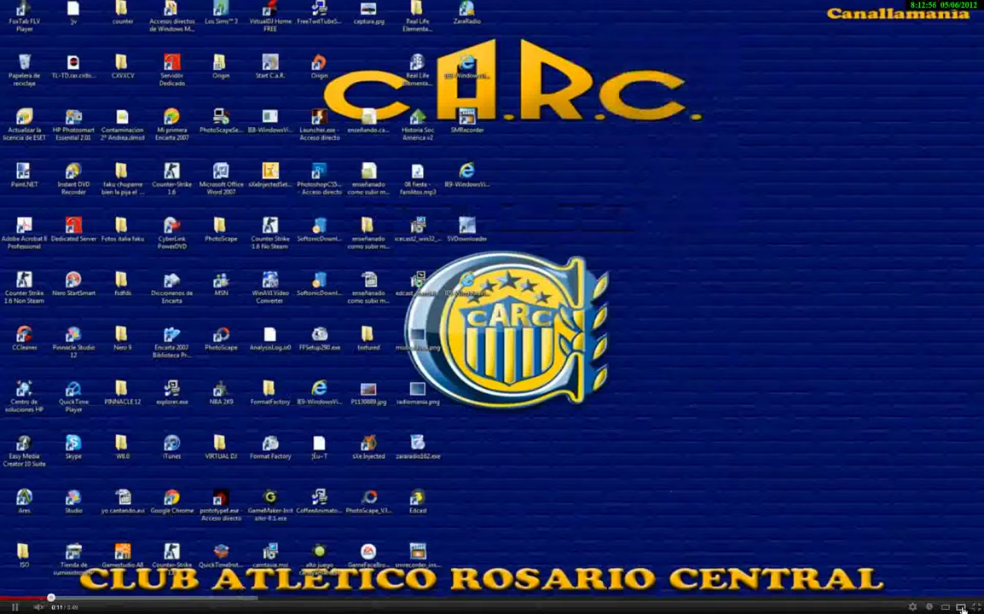
key(Escape)
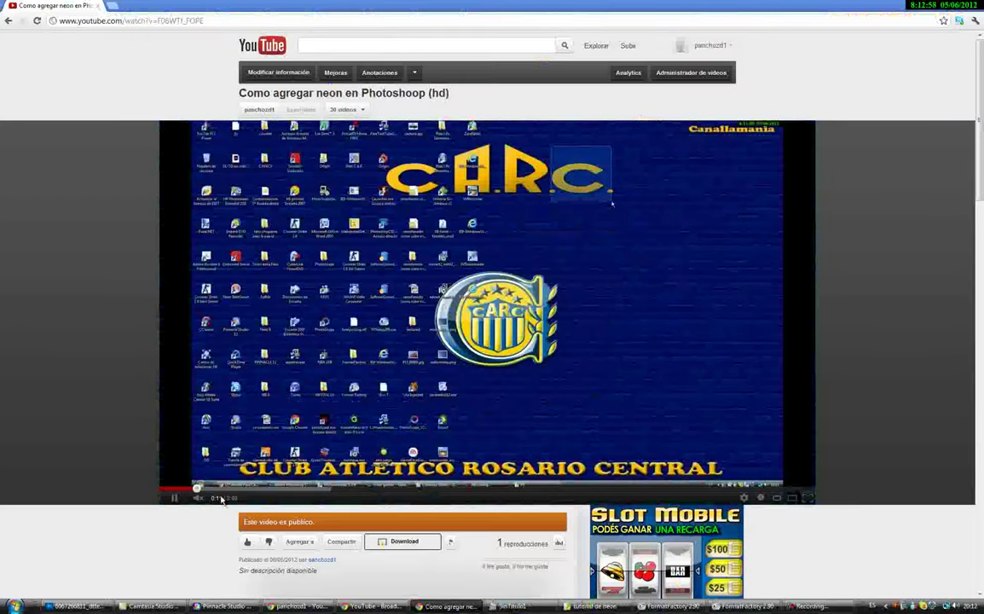
click(172, 499)
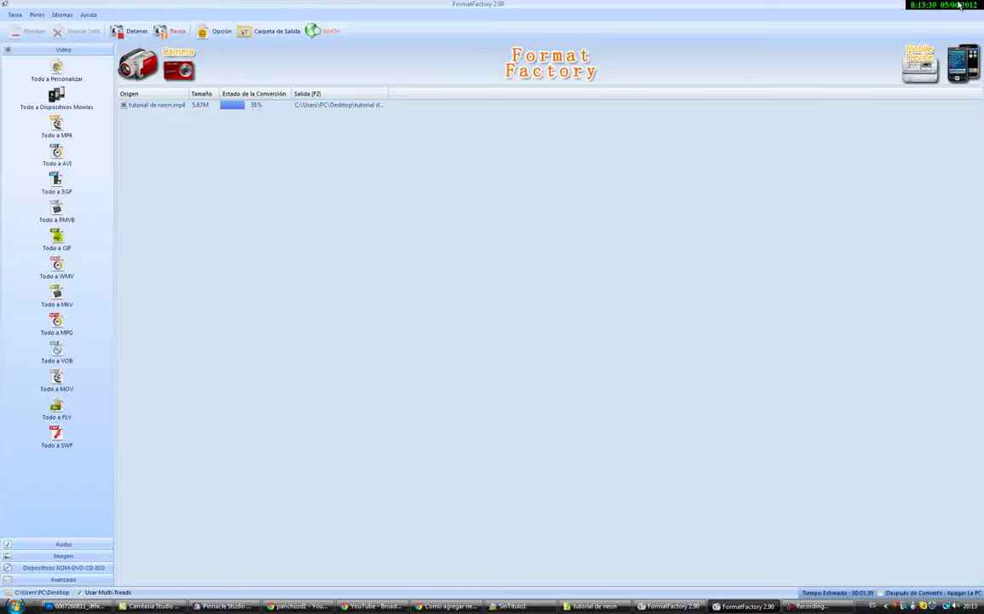
key(alt+Tab)
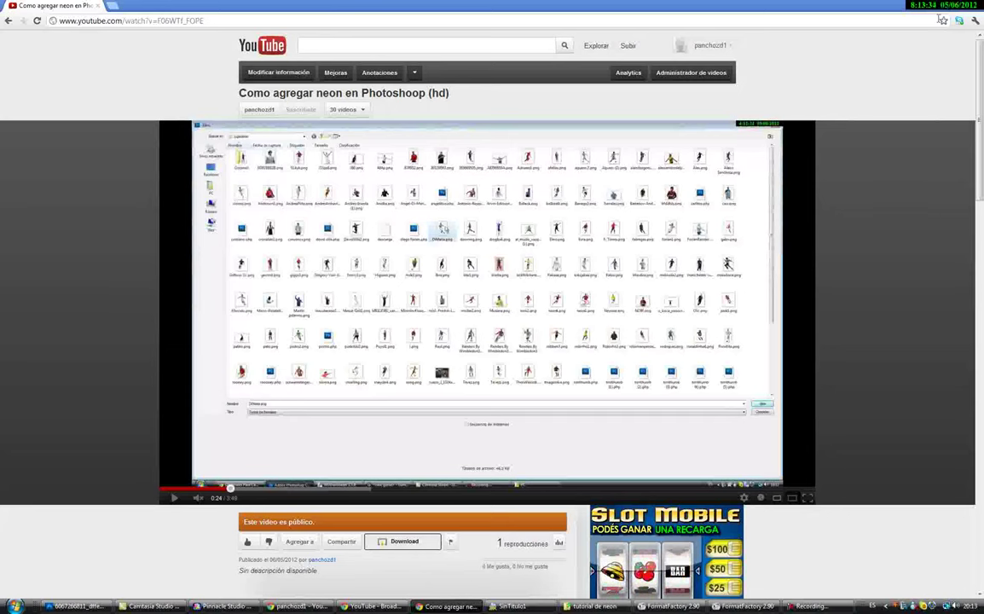
key(alt+Tab)
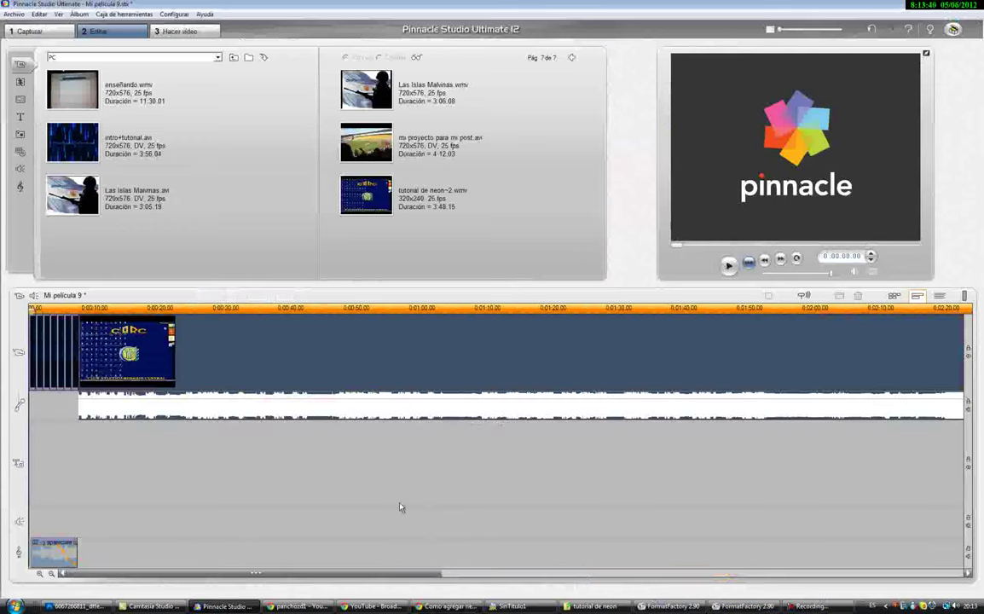
key(alt+Tab)
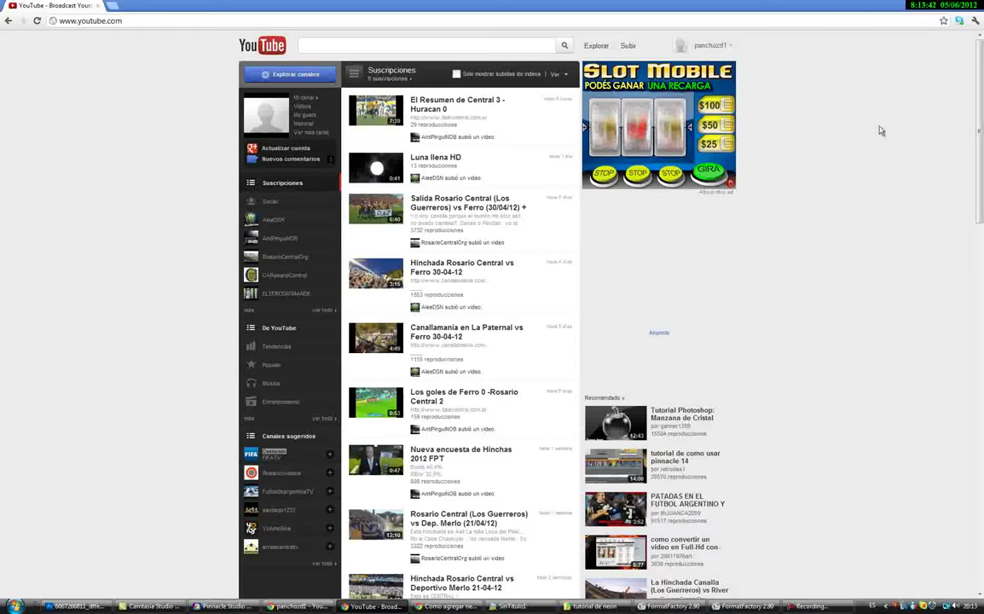
drag(836, 367, 835, 461)
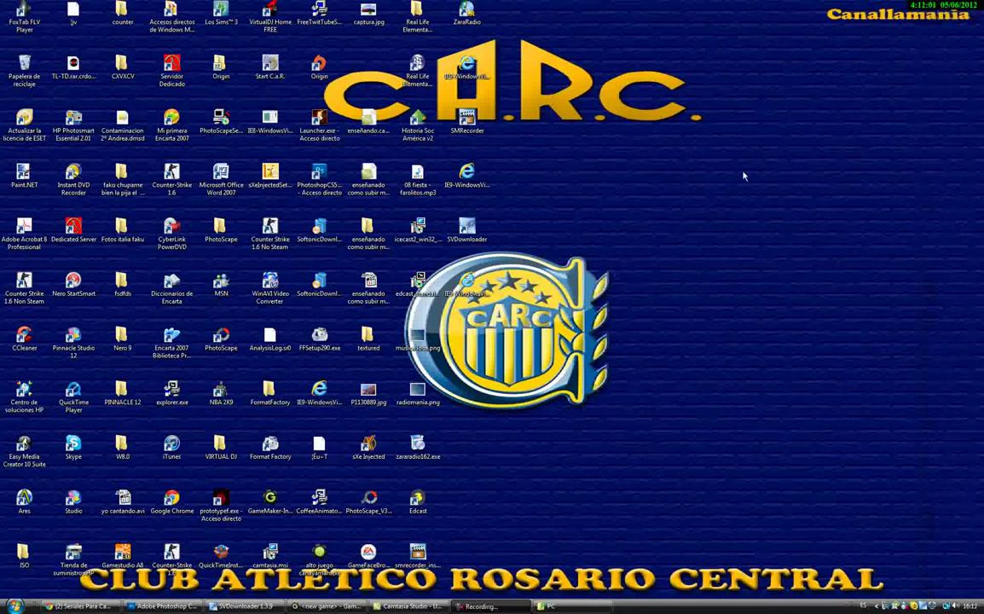
drag(601, 25, 707, 169)
drag(598, 44, 703, 149)
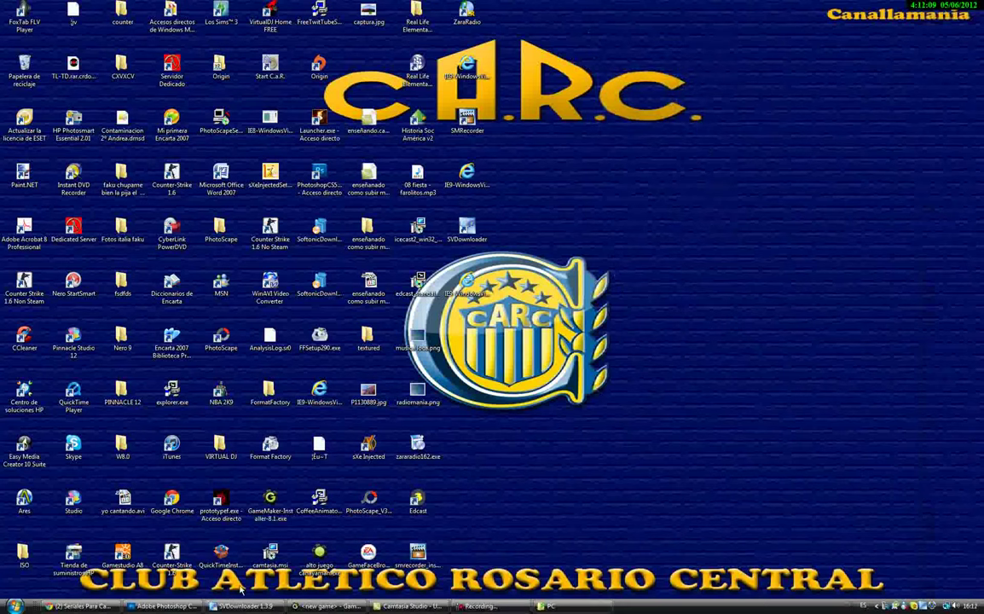
Step: Switch to Adobe Photoshop and open the image DiMaria.png from the jugadores folder
click(164, 605)
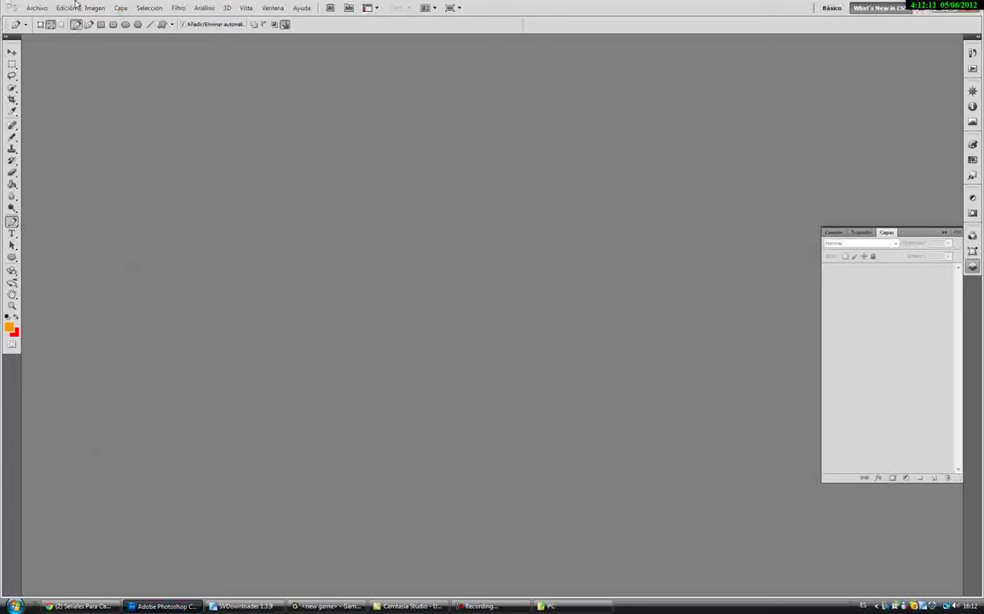
click(37, 9)
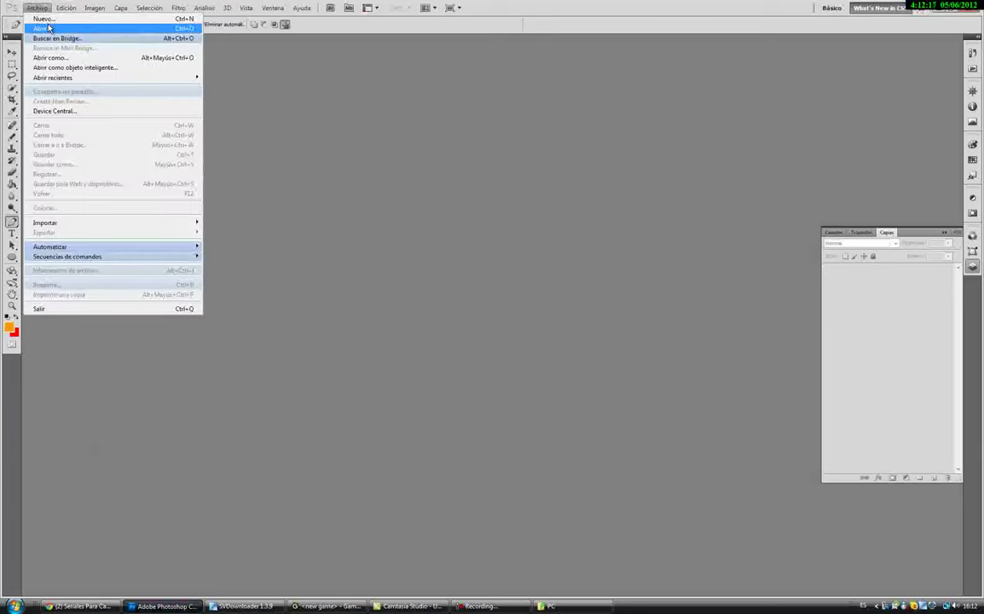
click(48, 28)
click(225, 241)
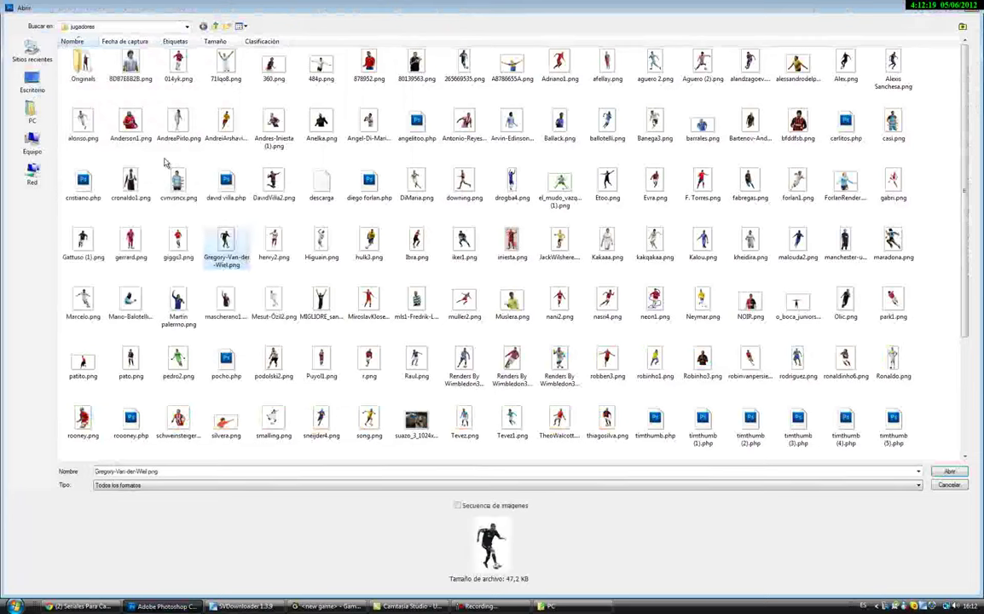
click(311, 234)
click(420, 179)
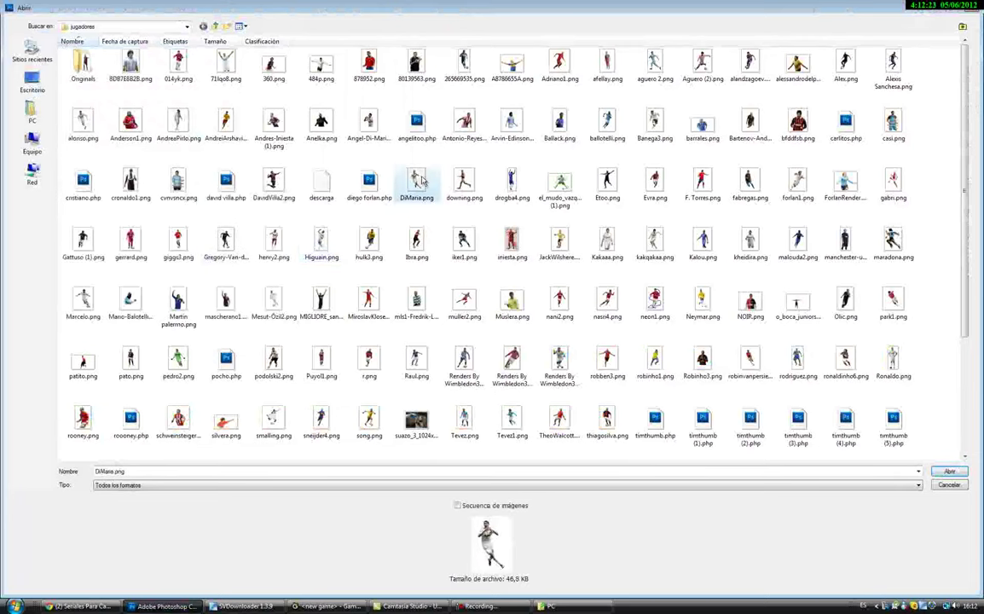
double_click(419, 180)
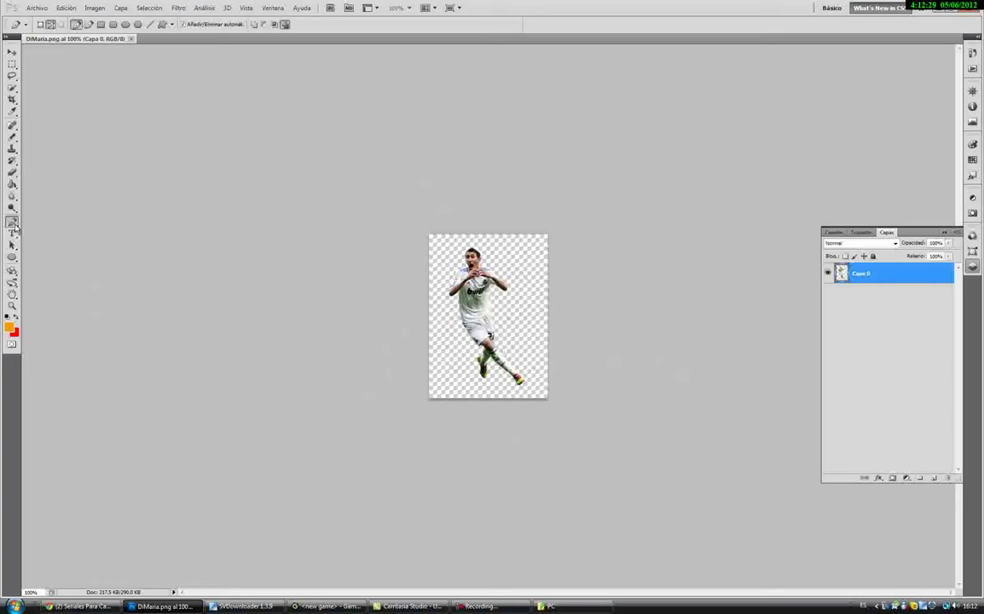
Step: Draw a Pen path from below the player's feet to above his head and bend it into a wavy curve around his body
click(485, 393)
click(480, 239)
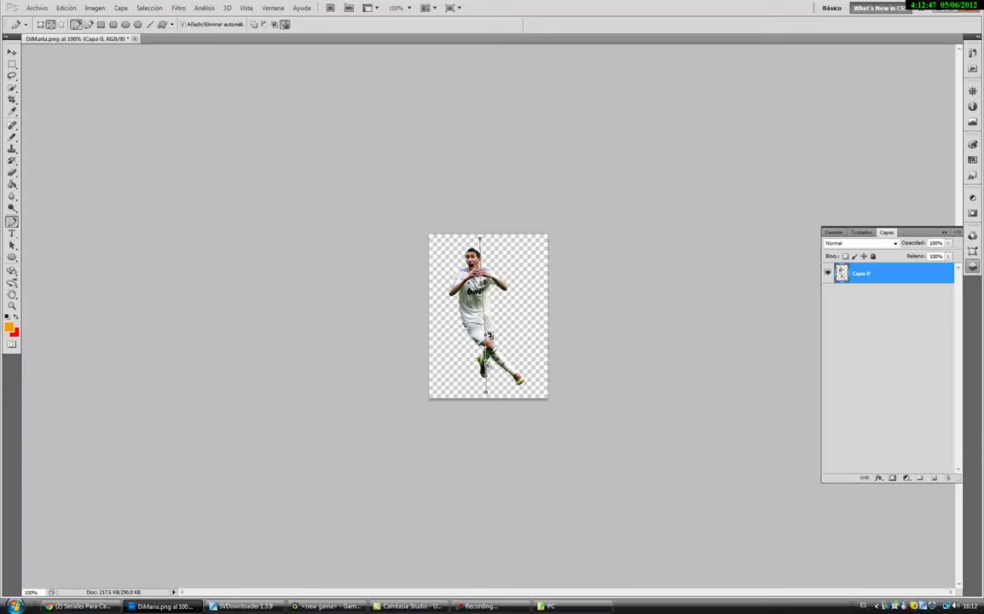
drag(445, 363, 446, 348)
drag(525, 304, 525, 291)
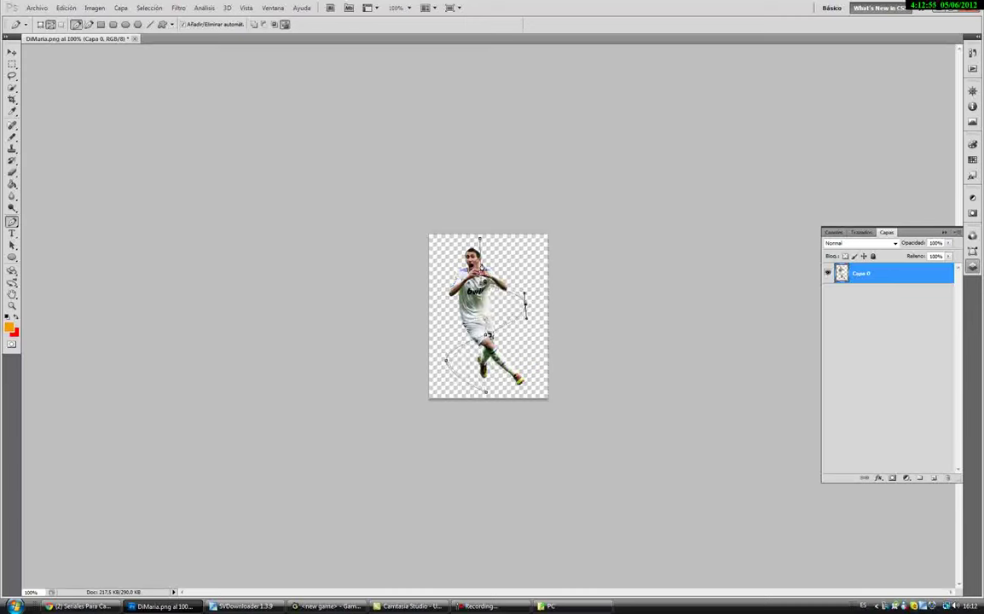
drag(455, 258, 444, 250)
Step: Add a new layer above the player and stroke the wavy path on it using the Pencil (Lápiz) tool
click(934, 478)
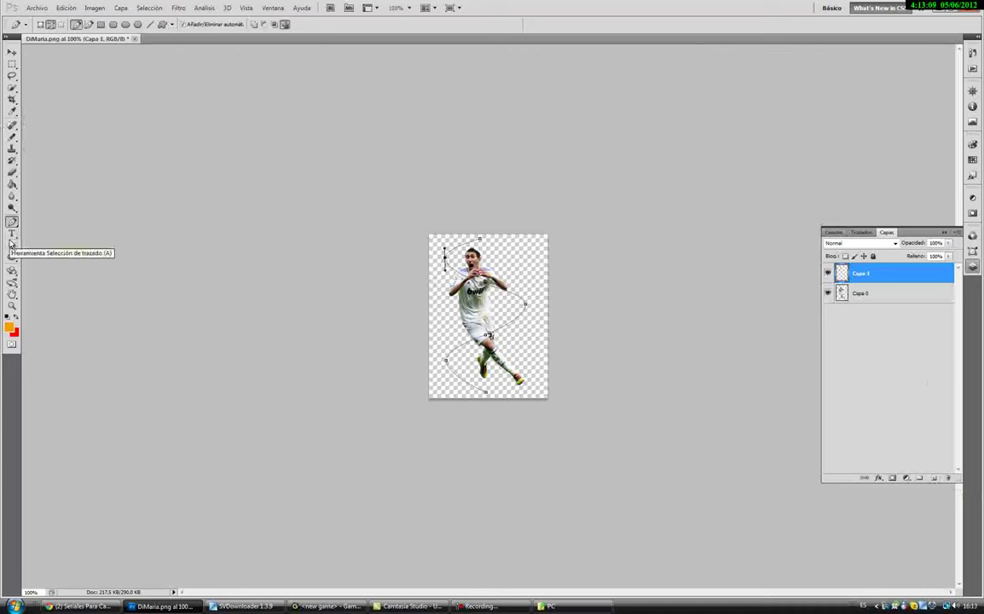
click(11, 244)
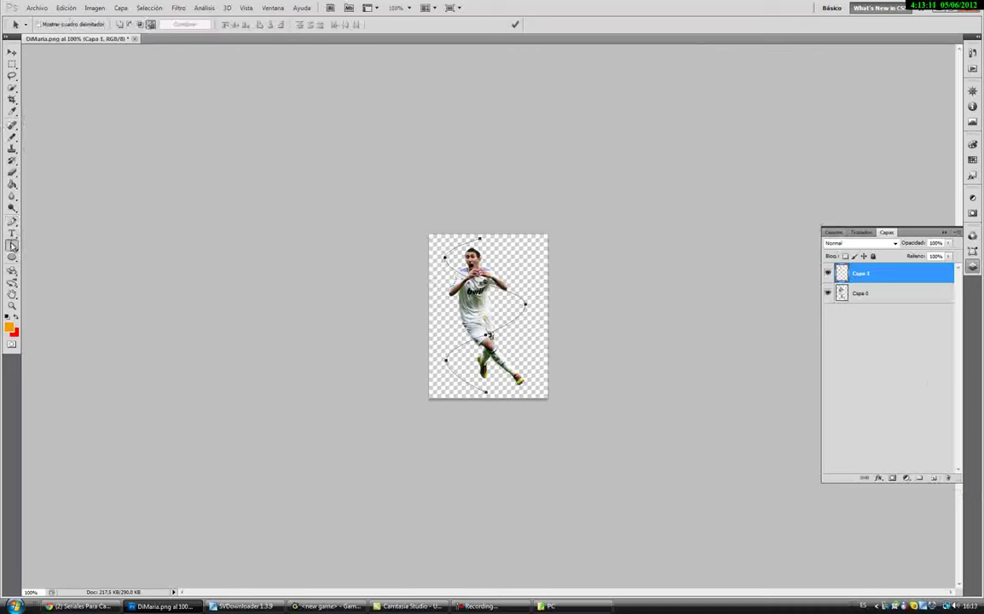
right_click(456, 349)
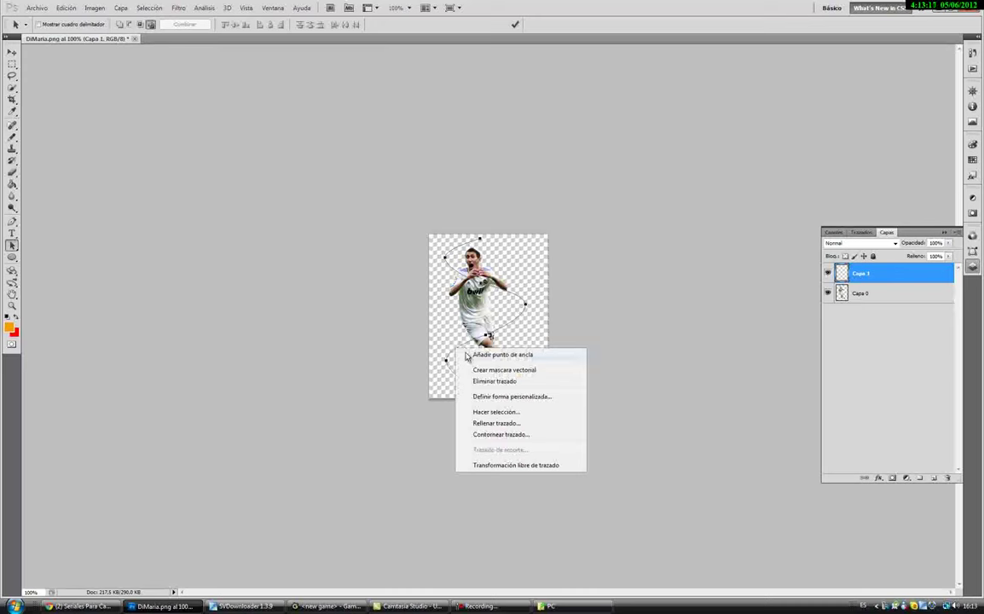
click(508, 437)
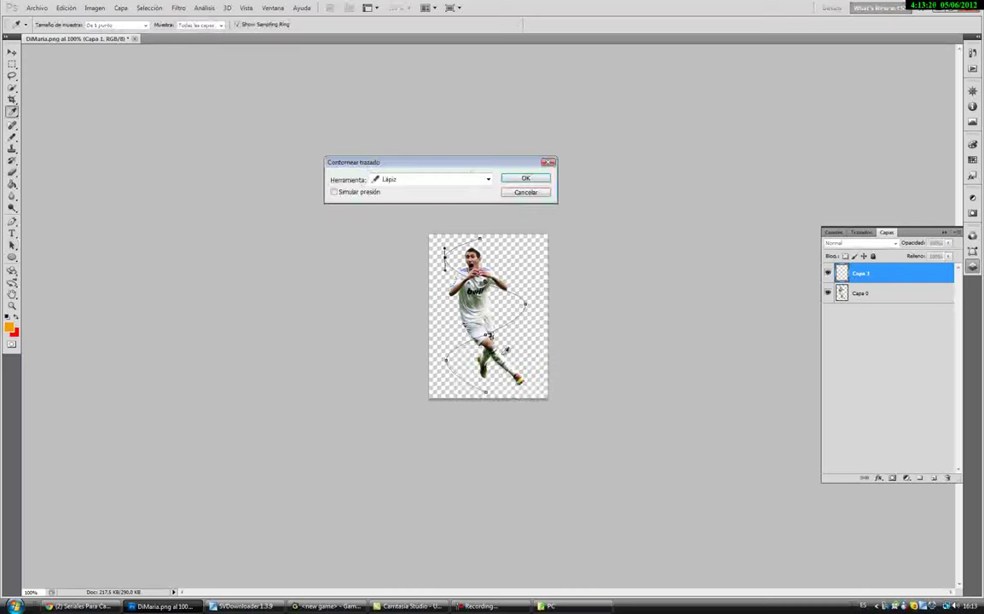
click(426, 180)
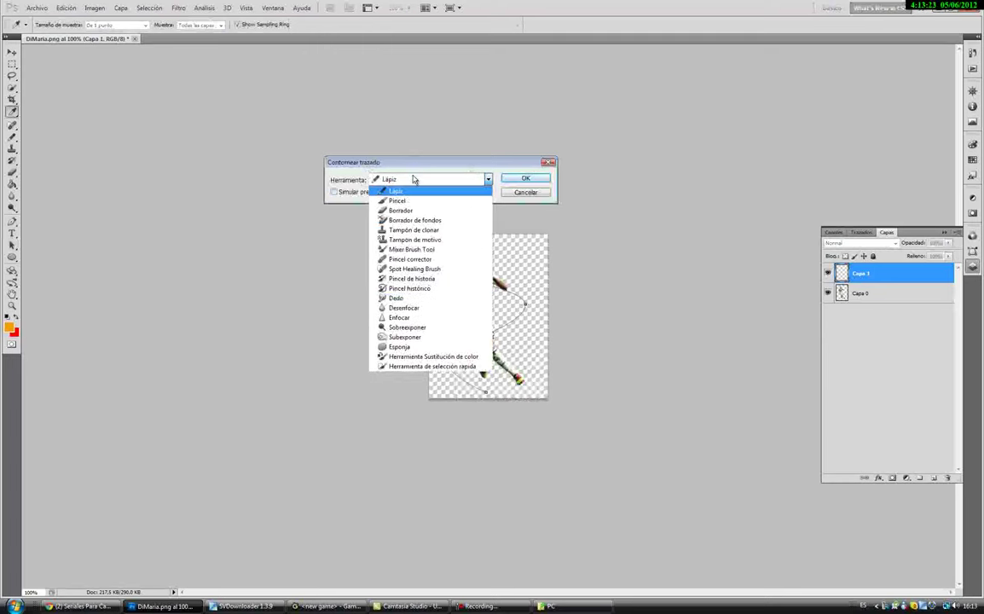
click(413, 192)
click(407, 183)
click(406, 193)
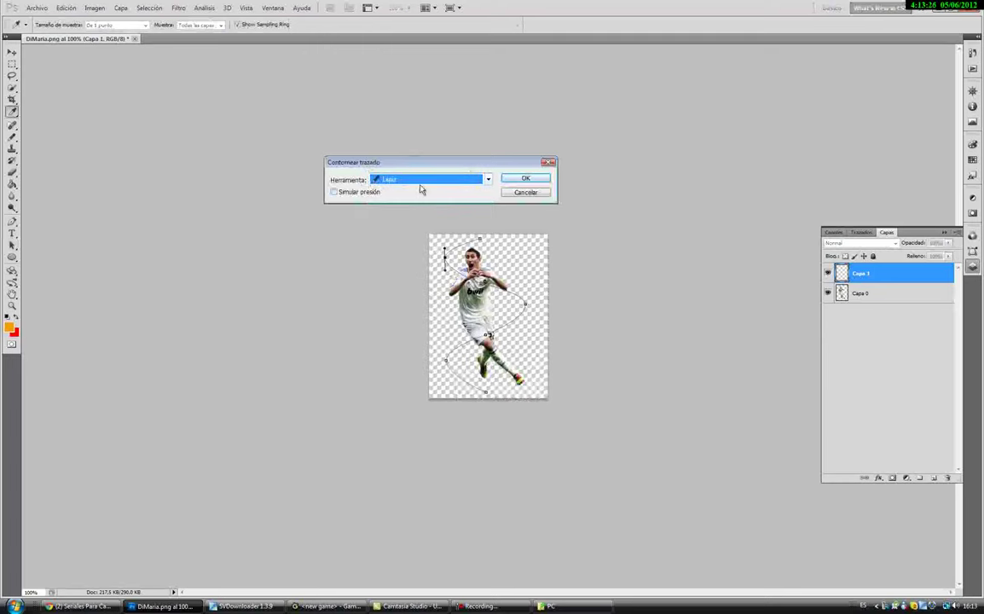
click(529, 178)
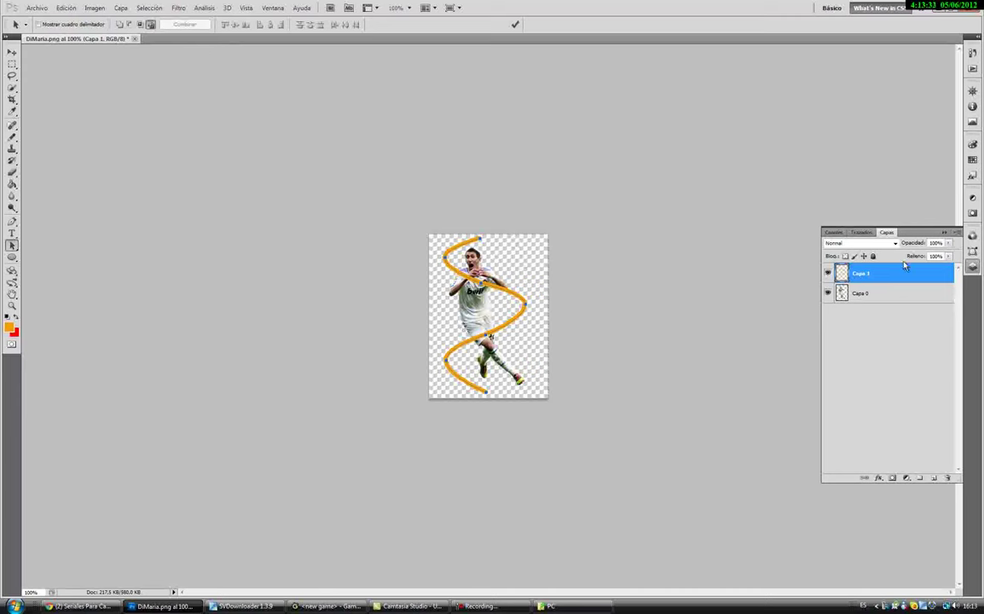
Step: Delete the work path, keeping the orange stroke
click(861, 232)
right_click(859, 255)
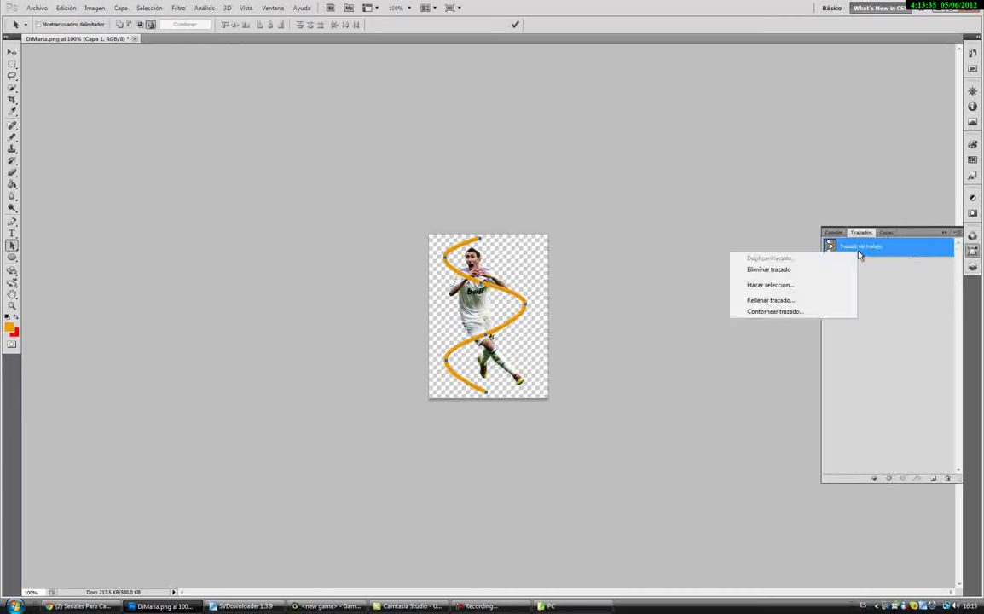
click(770, 269)
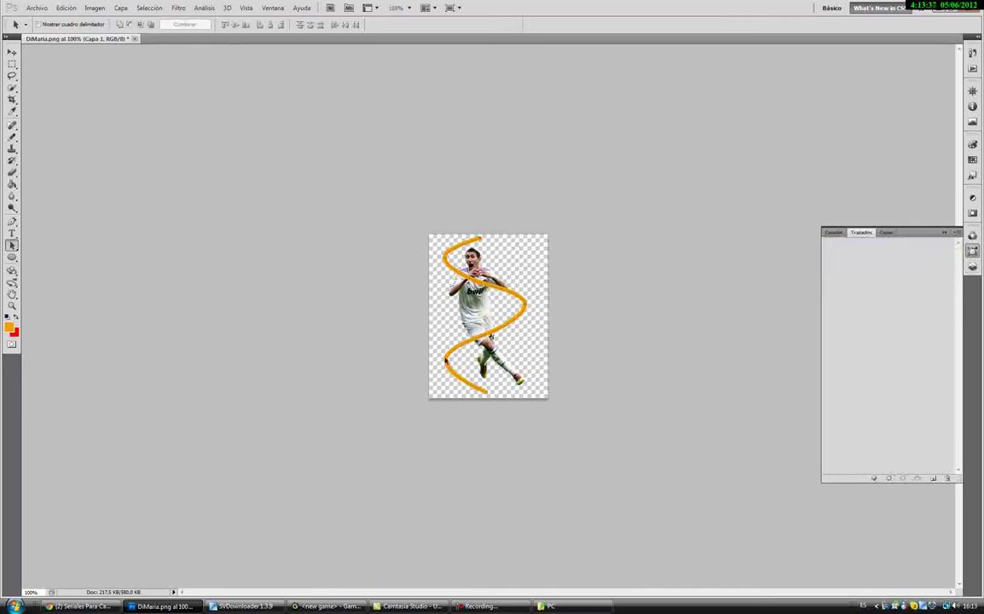
Step: Erase the part of the orange line on Capa 1 that crosses the player's upper chest, using the Eraser
click(887, 232)
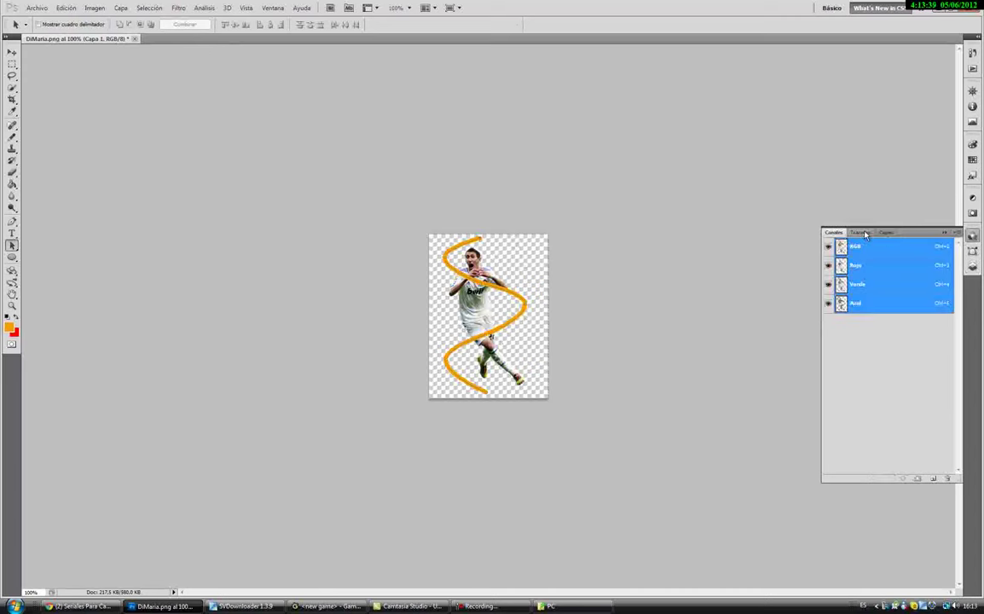
click(12, 174)
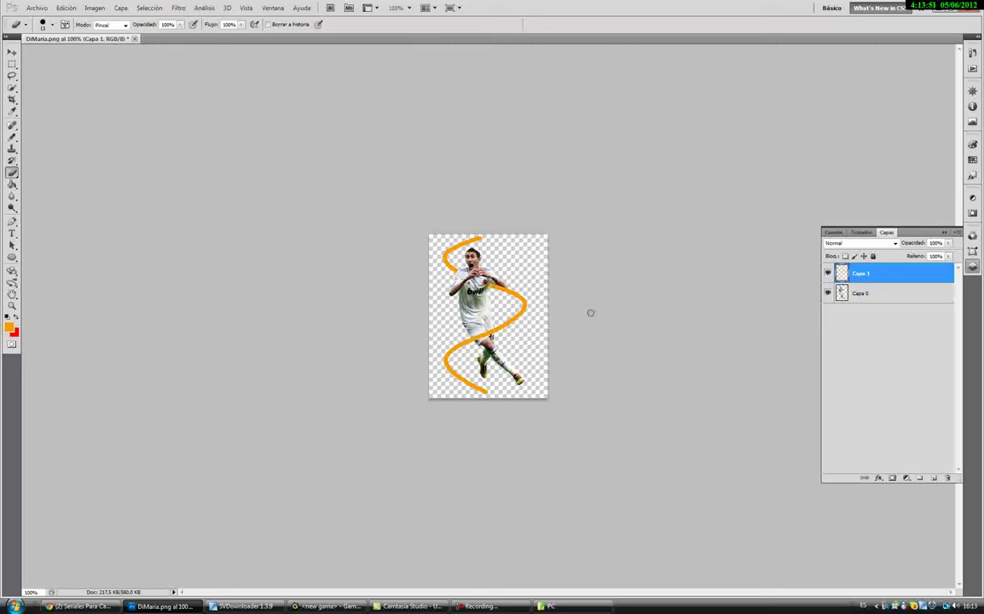
drag(451, 260, 499, 284)
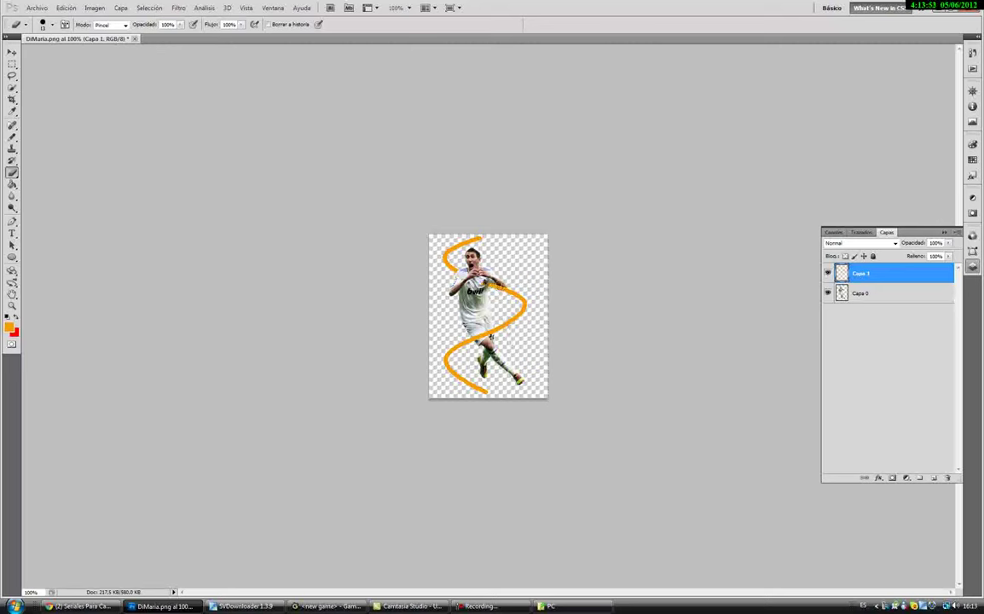